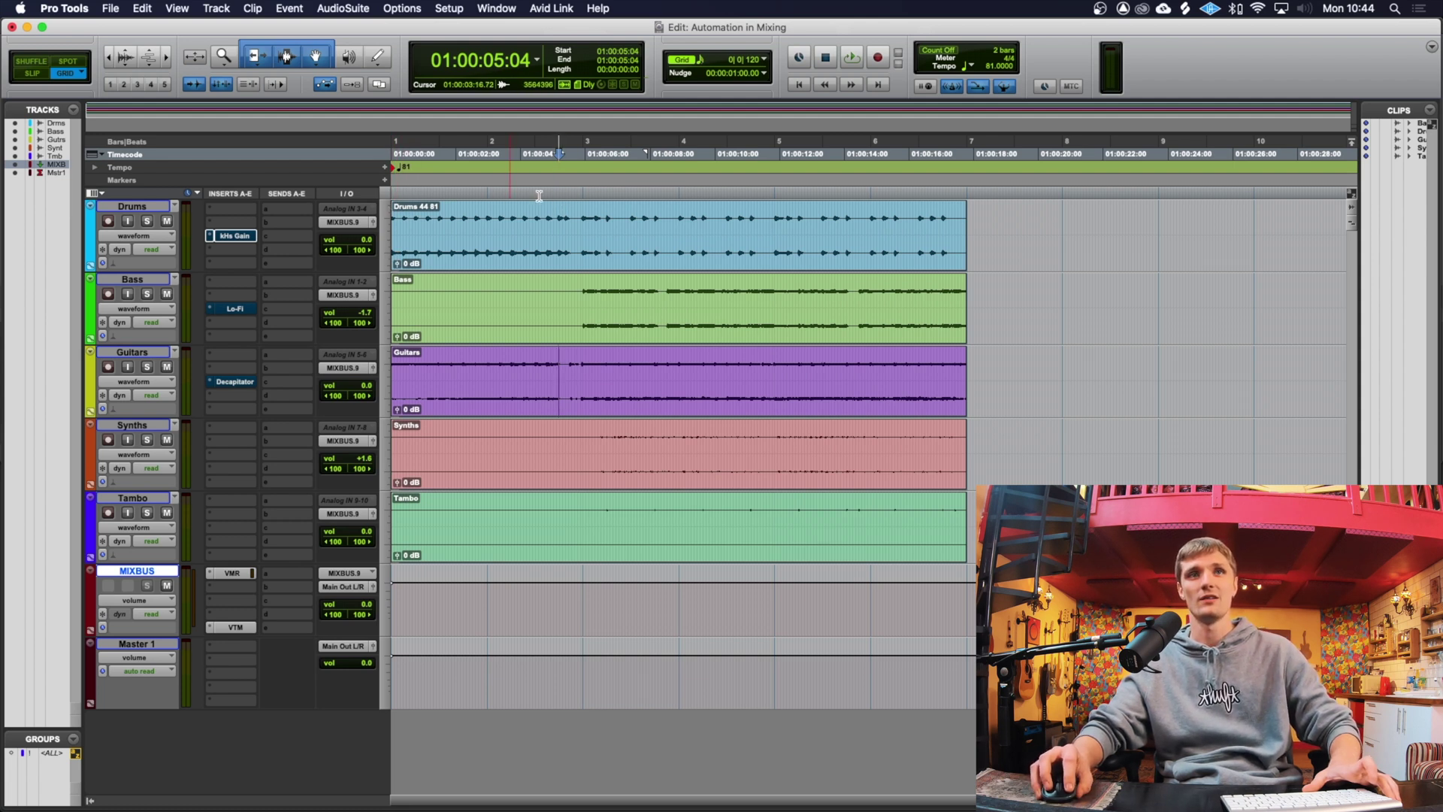
Step: Select the Drums clip from the drop back to its start and apply a Standard fade-in
key(super+bracketright)
key(super+bracketright)
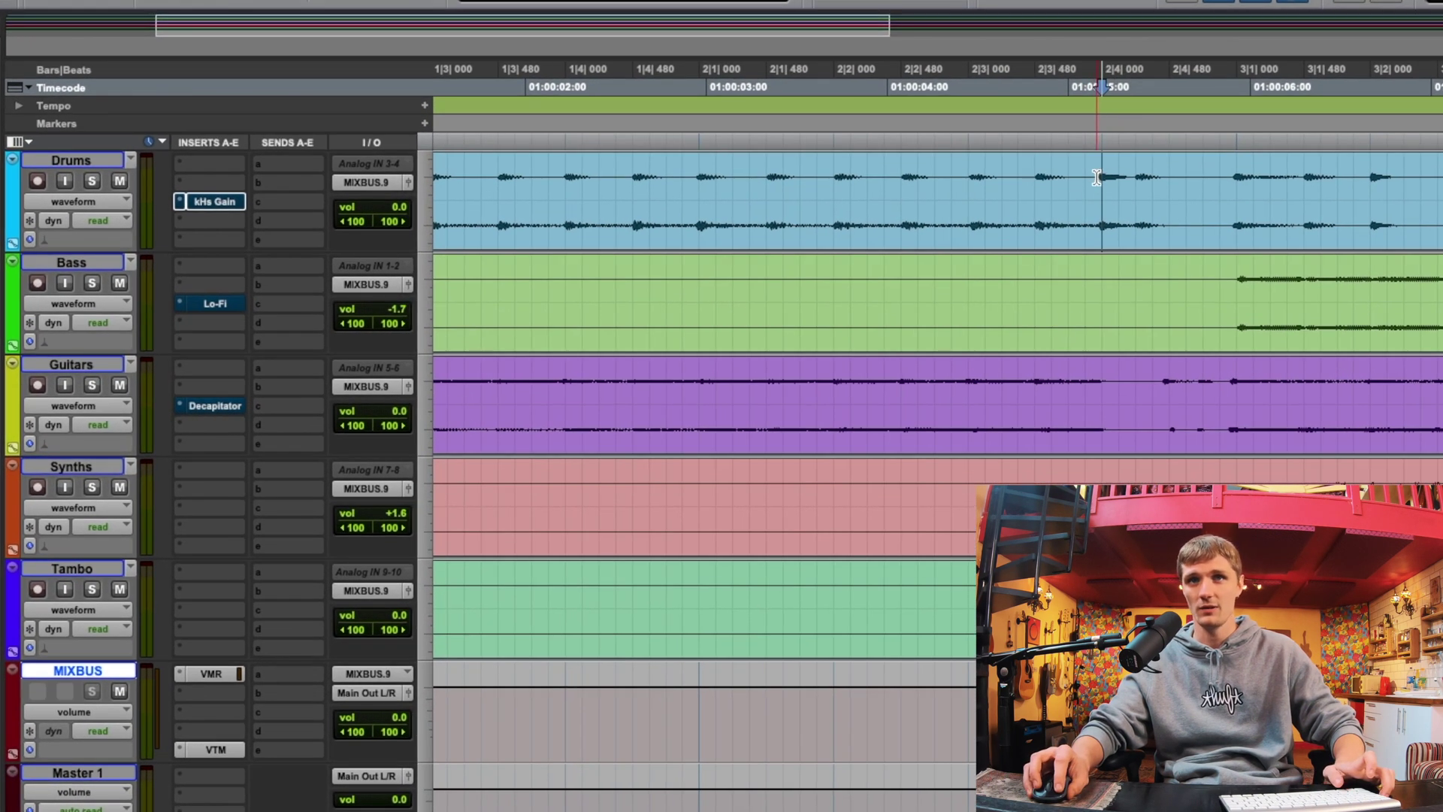
drag(1097, 177, 435, 178)
key(super+f)
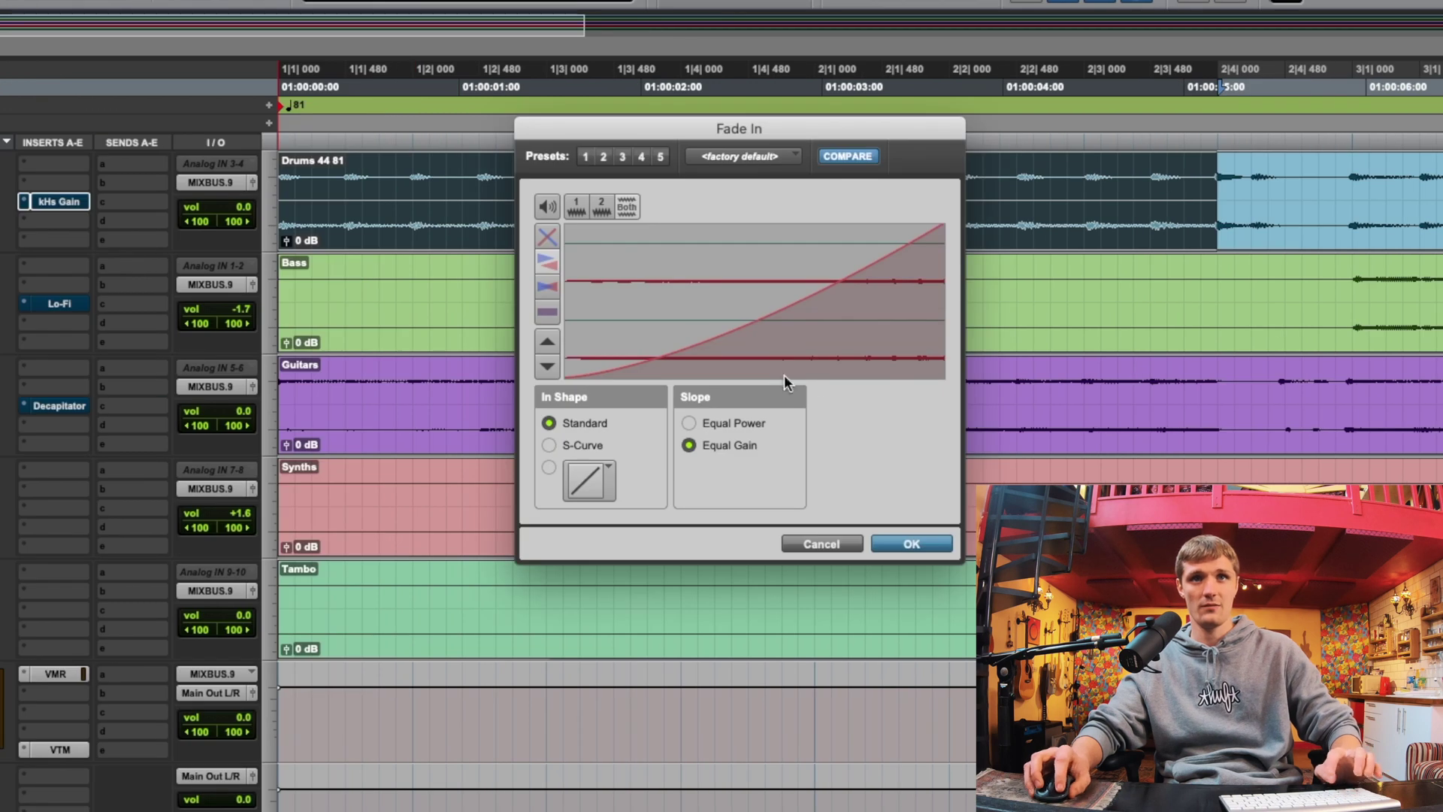
click(908, 546)
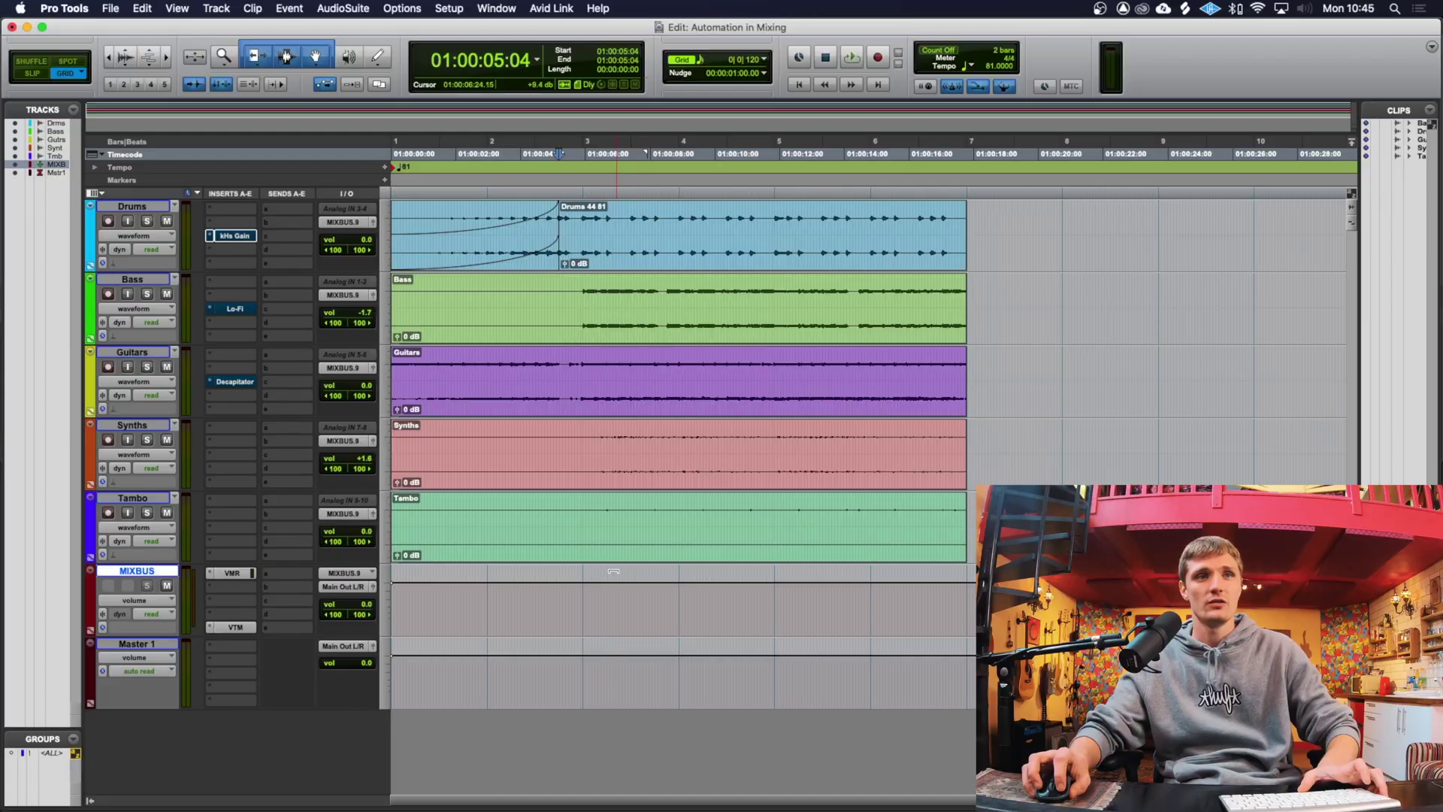
Step: In the mixer, add the Bass track's Lo-Fi Master Bypass to its automatable parameters
key(super+equal)
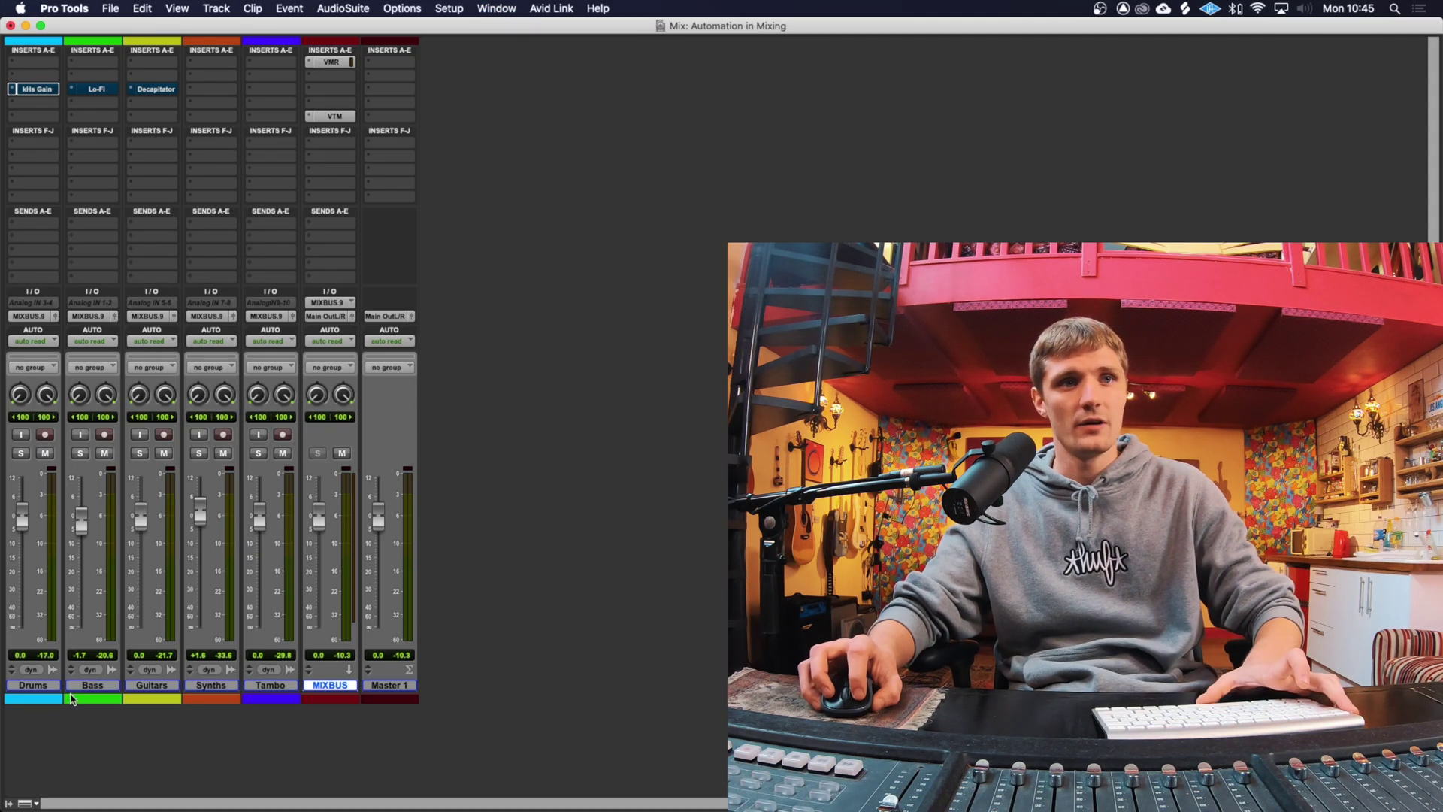
click(91, 89)
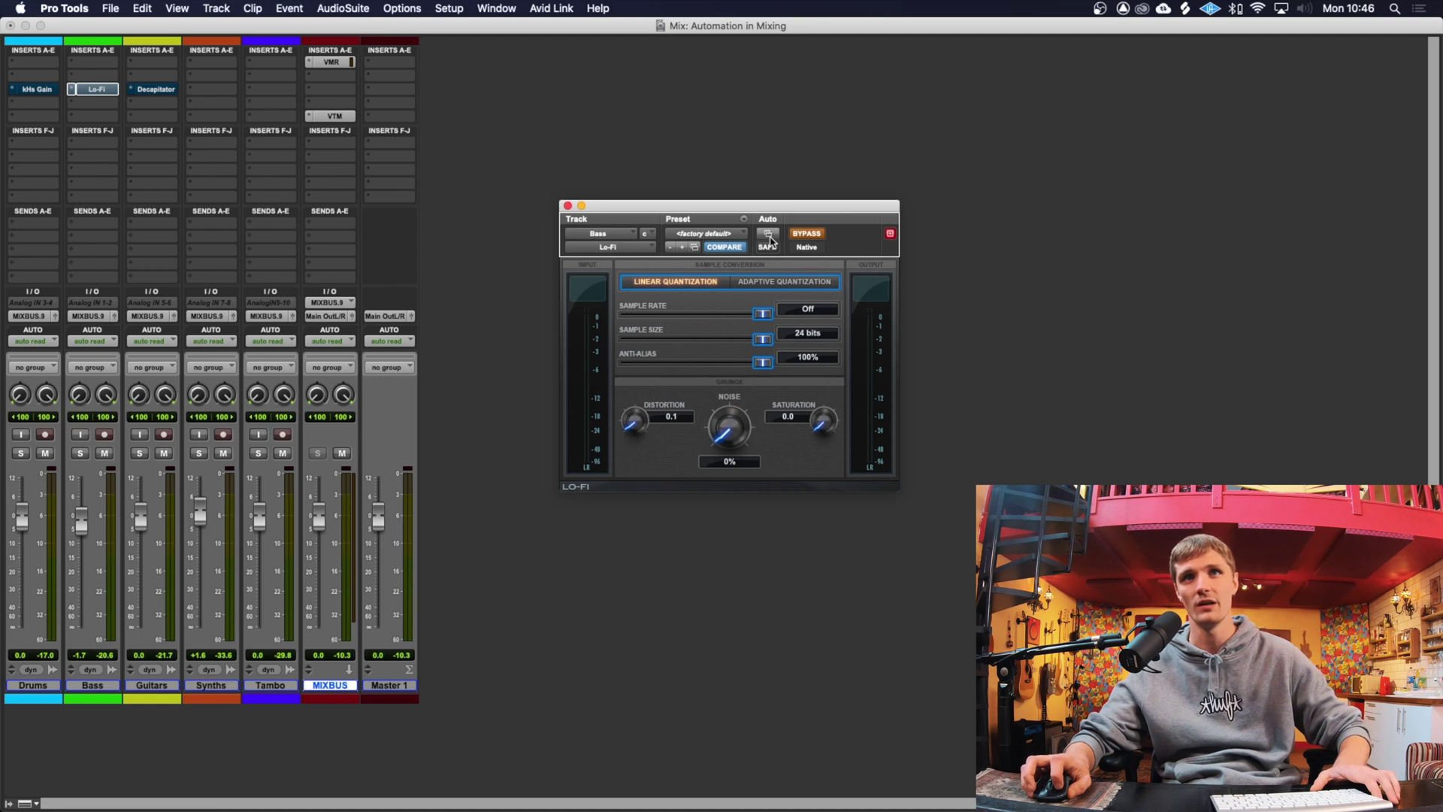
click(768, 235)
click(539, 200)
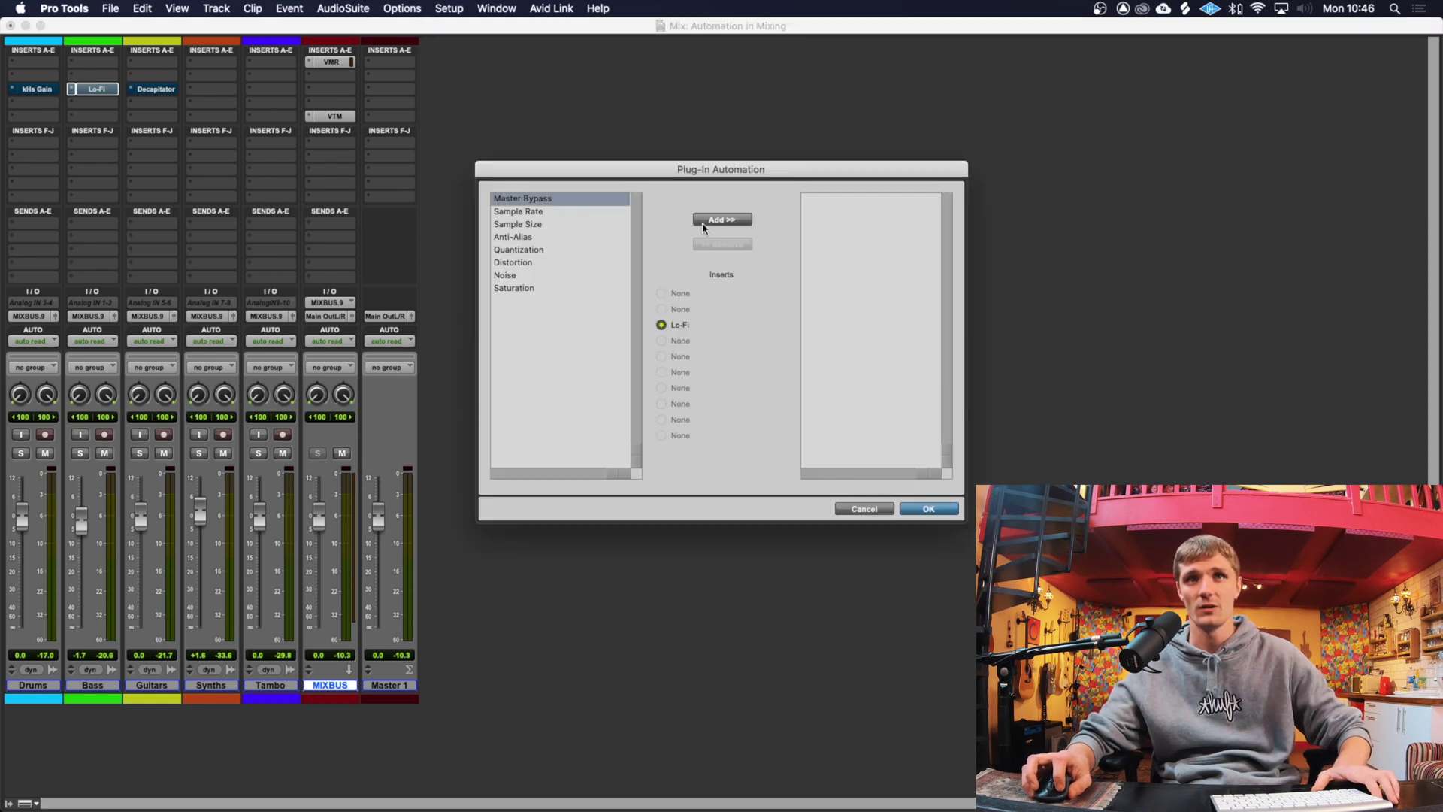
click(726, 221)
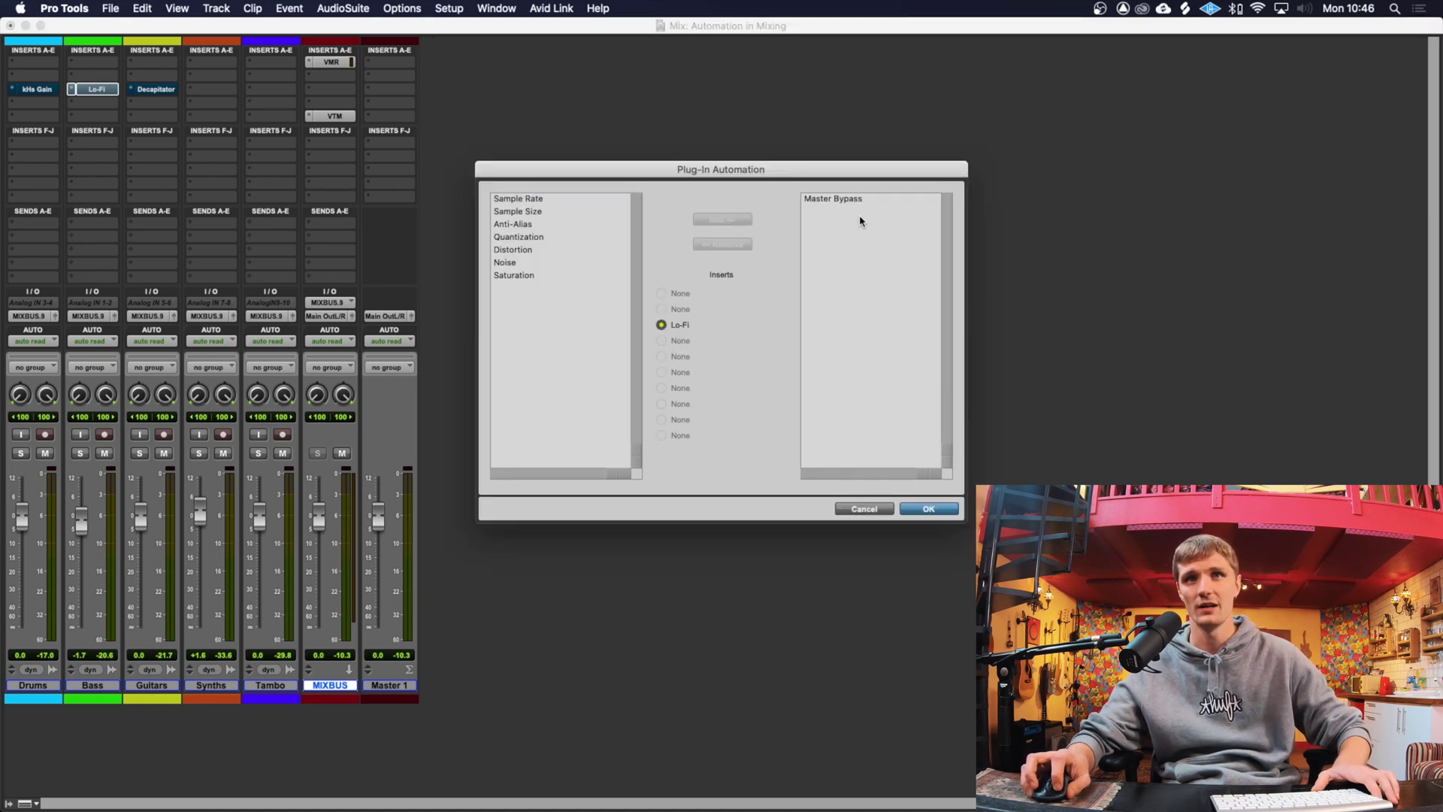
click(927, 509)
click(569, 210)
Step: Show the Lo-Fi Master Bypass automation lane under the Bass track
key(super+equal)
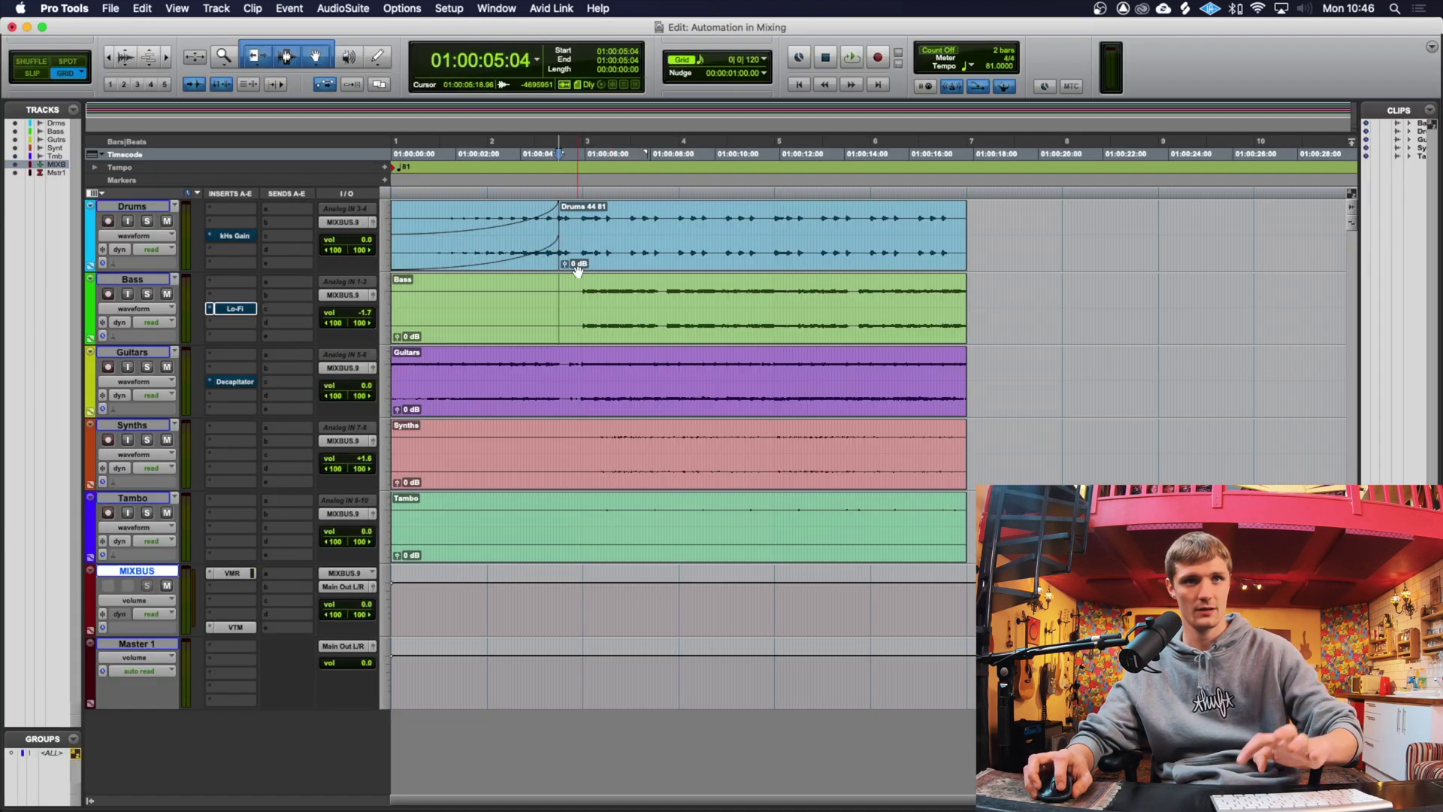
click(90, 343)
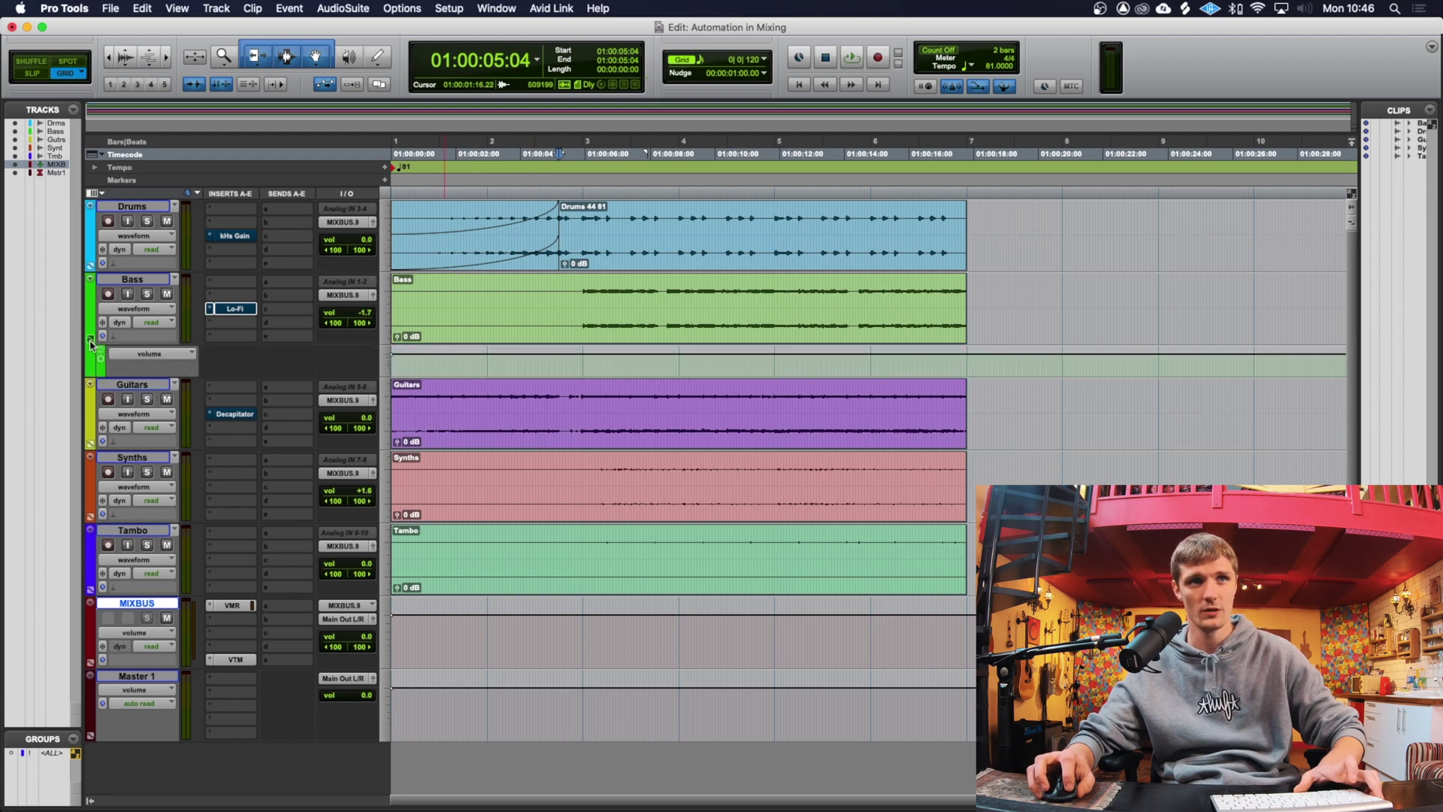
click(150, 360)
mouse_move(178, 405)
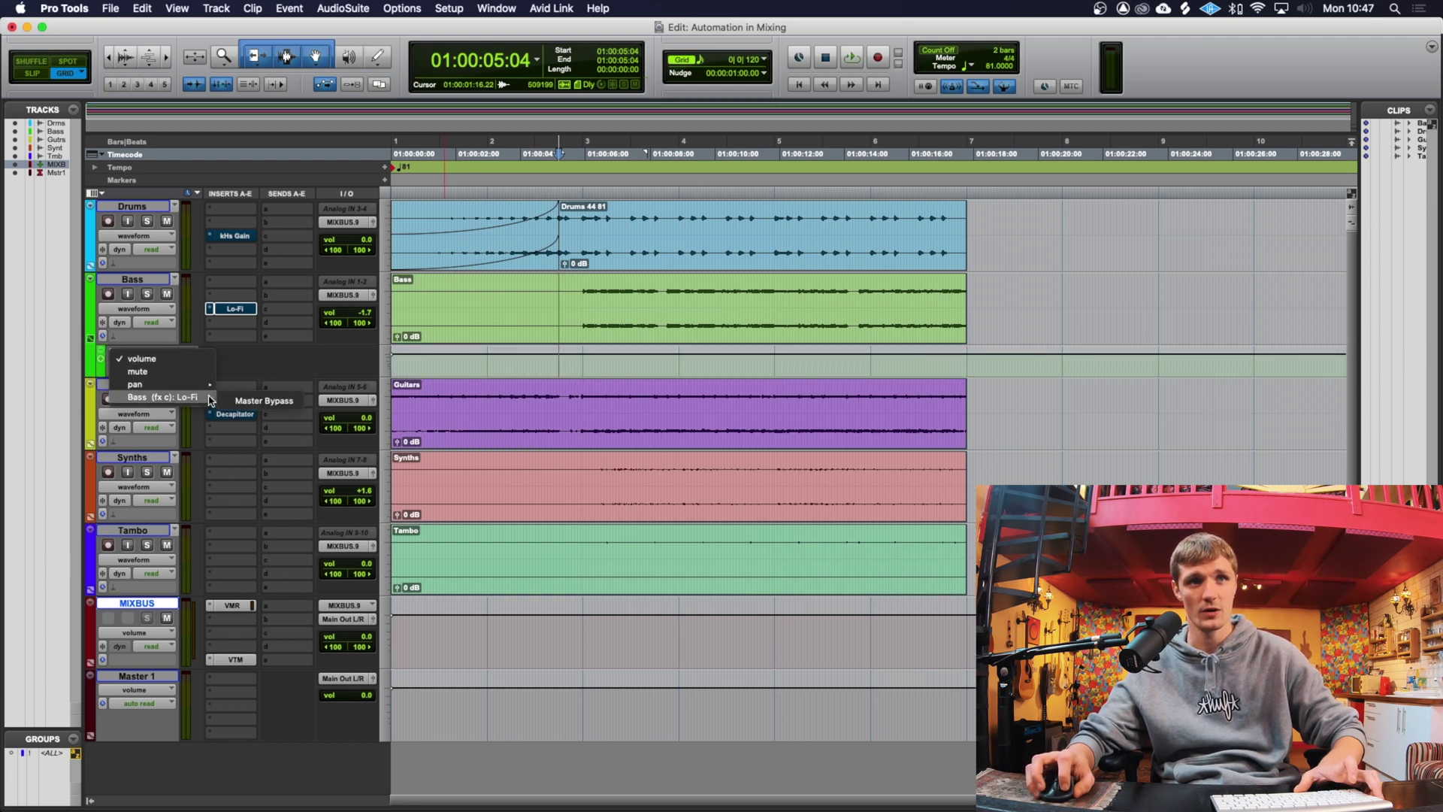
click(236, 401)
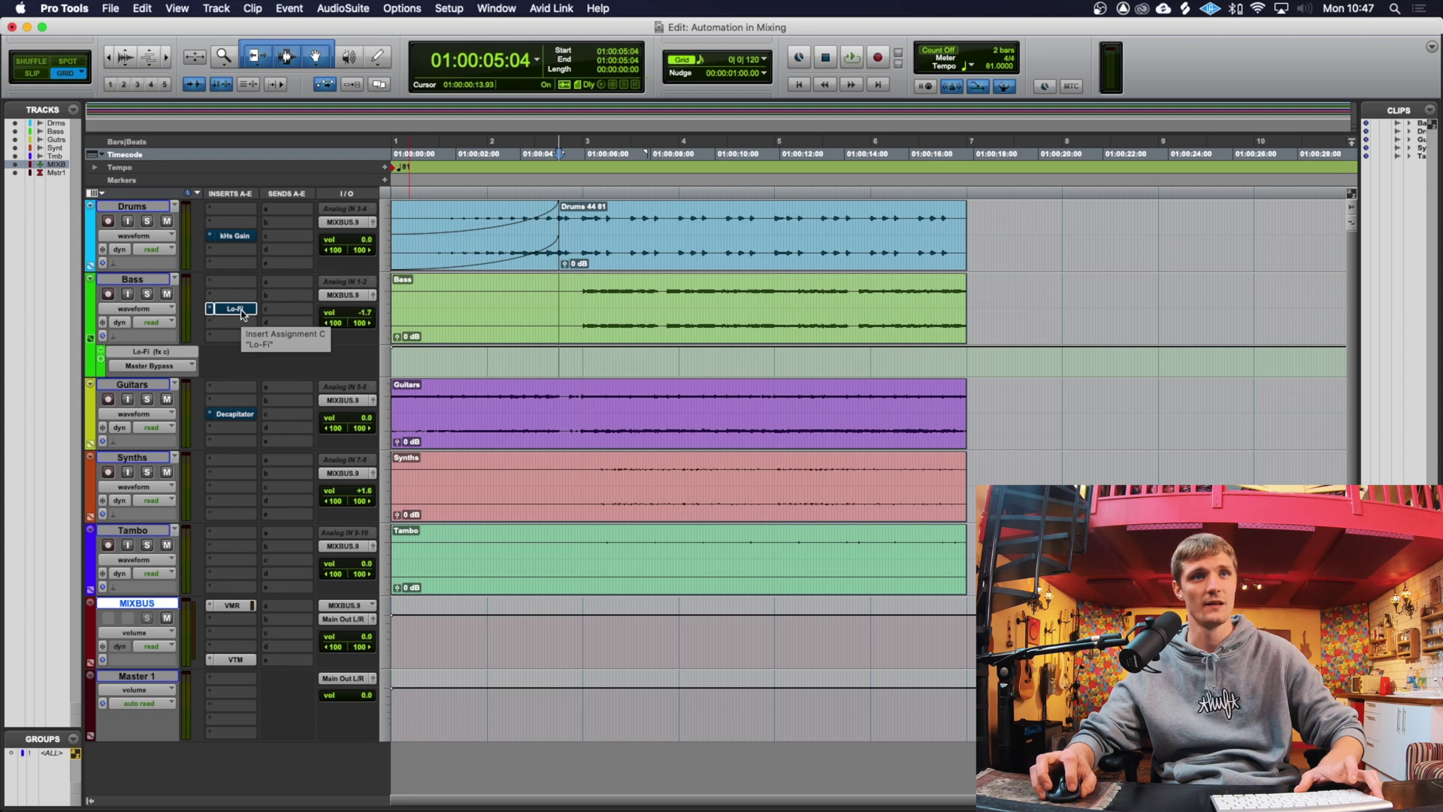
Step: Draw the Lo-Fi bypass switching off from the bar 3 drop onward
click(585, 294)
key(super+bracketright)
key(super+bracketright)
key(super+bracketright)
key(super+bracketright)
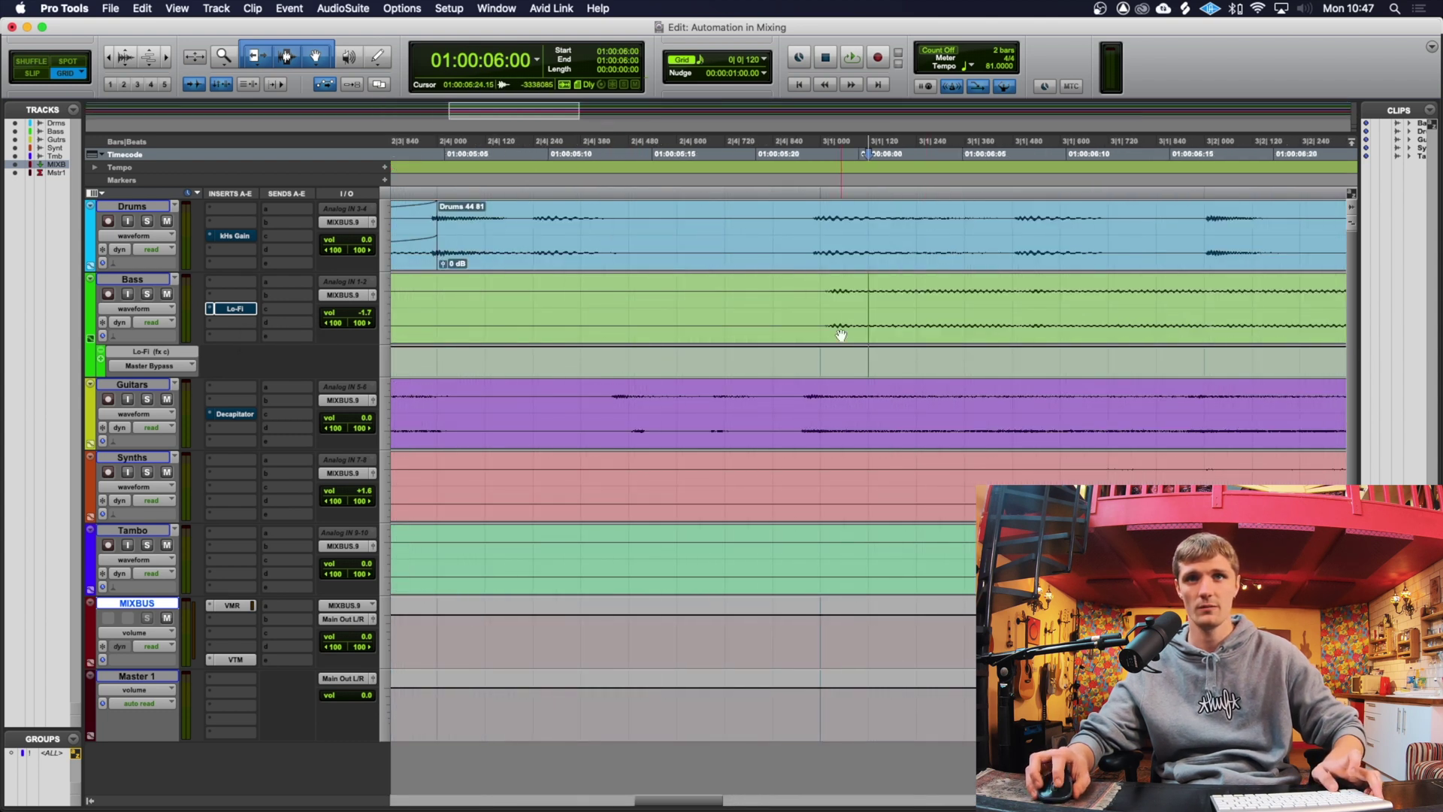
click(823, 302)
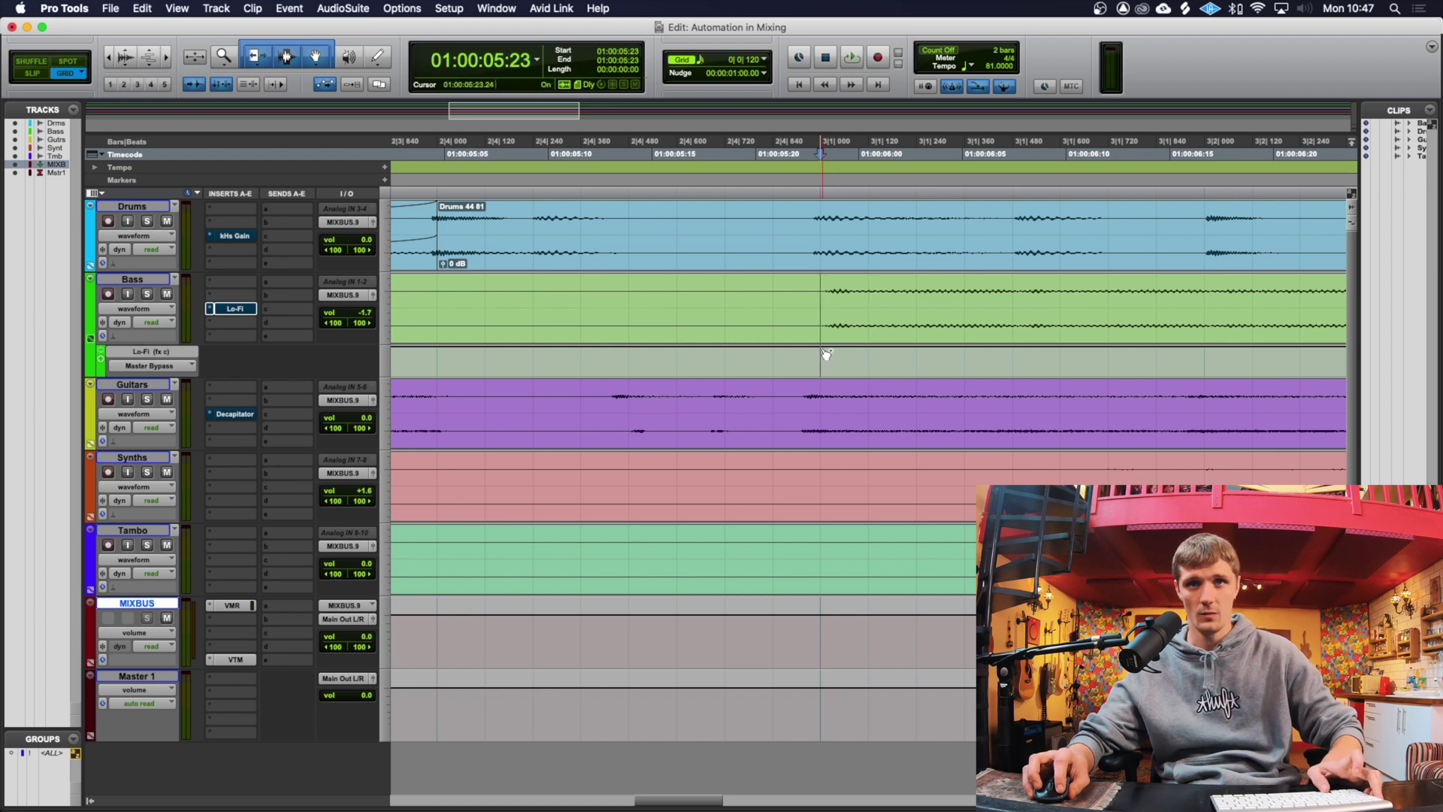
drag(820, 348, 823, 373)
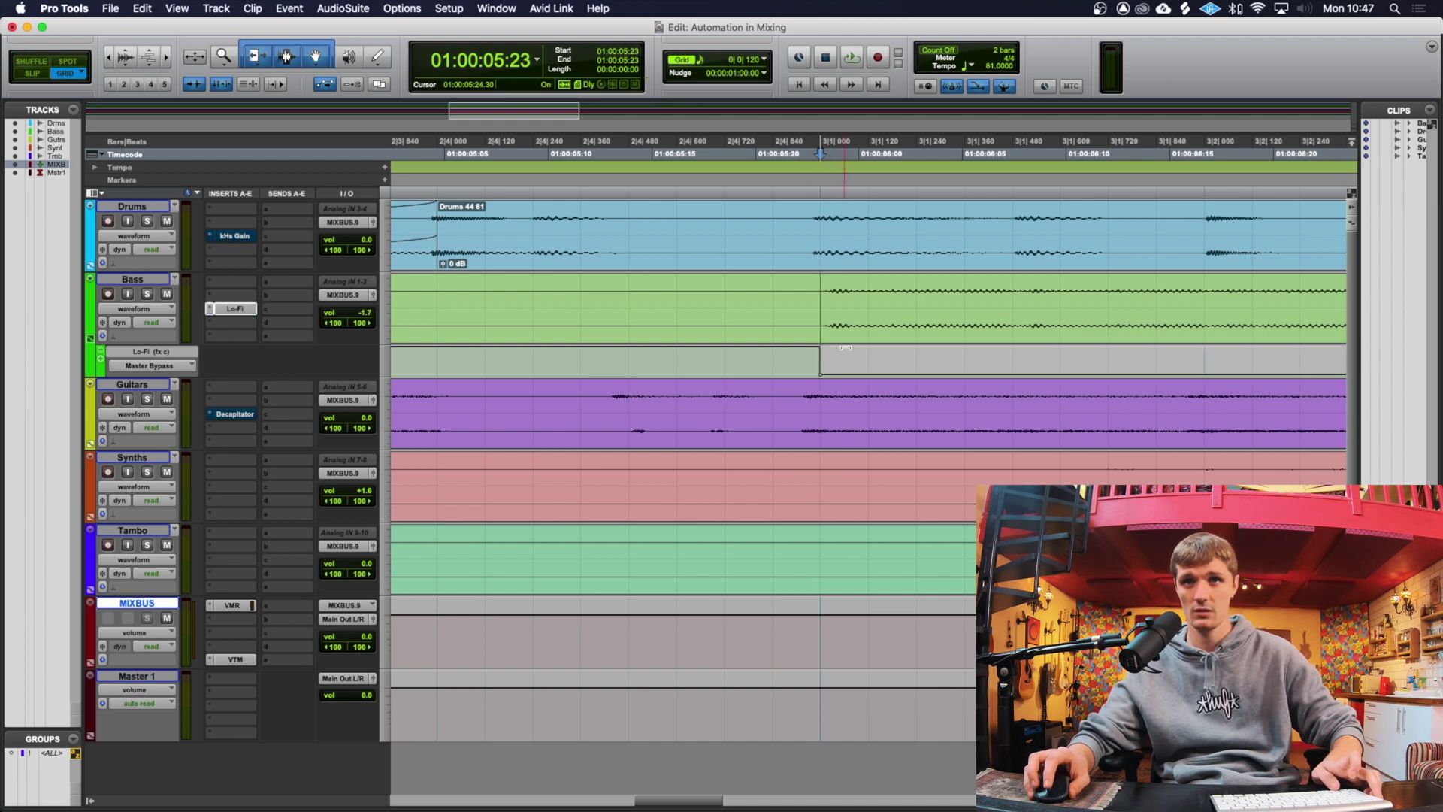
key(r)
key(r)
key(r)
key(r)
key(r)
key(t)
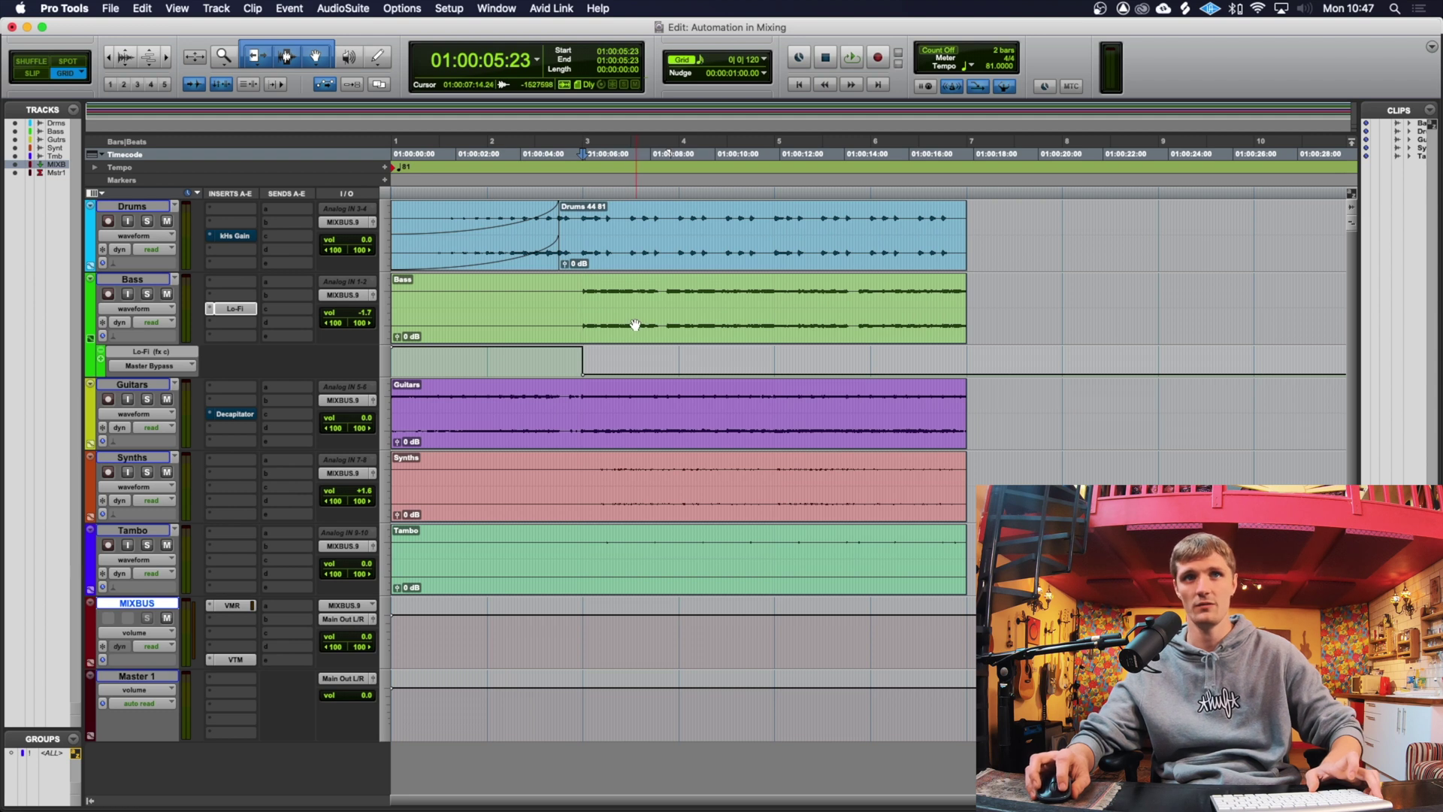
Step: Play the Bass clip to audition the change, then select it from bar 3 to its end
click(579, 316)
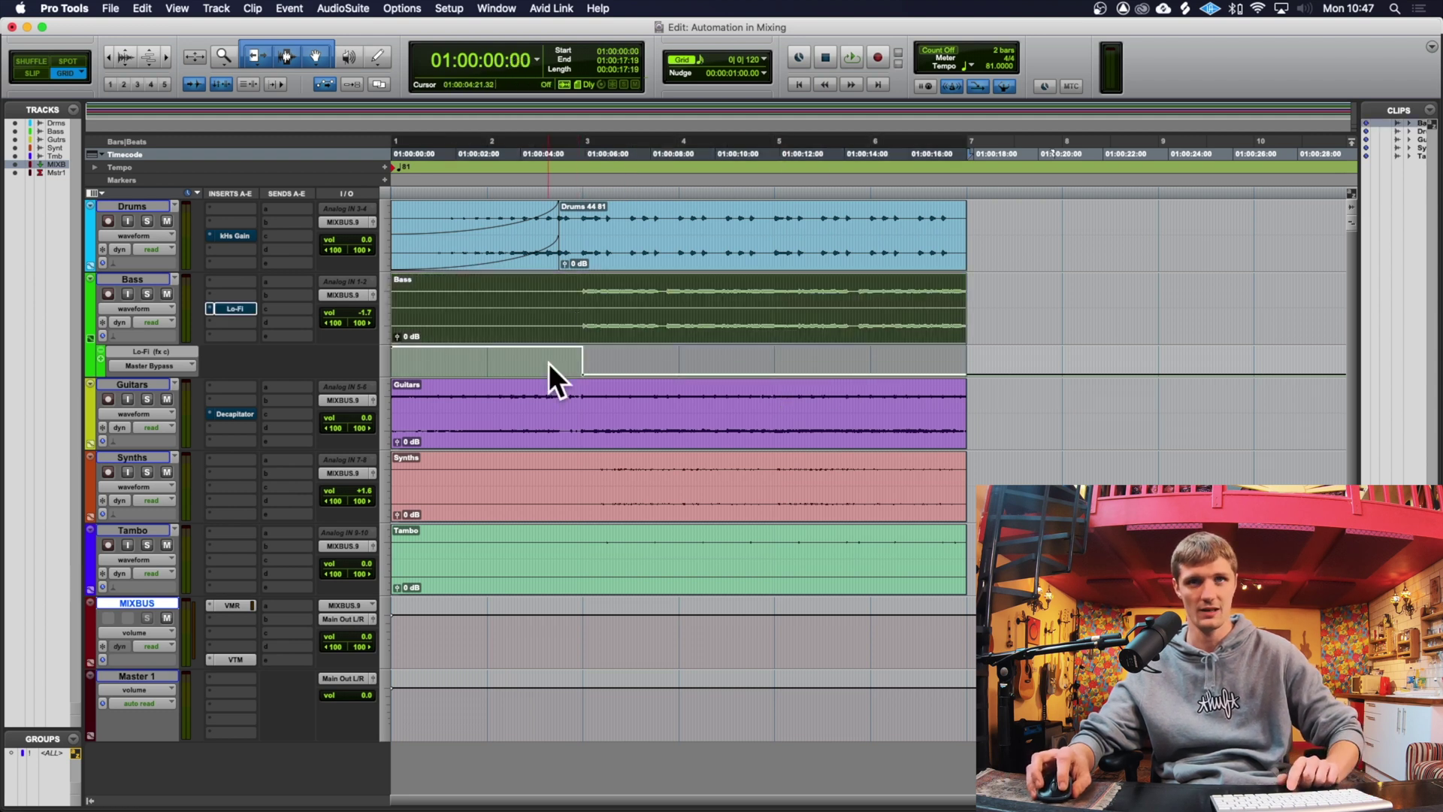
key(space)
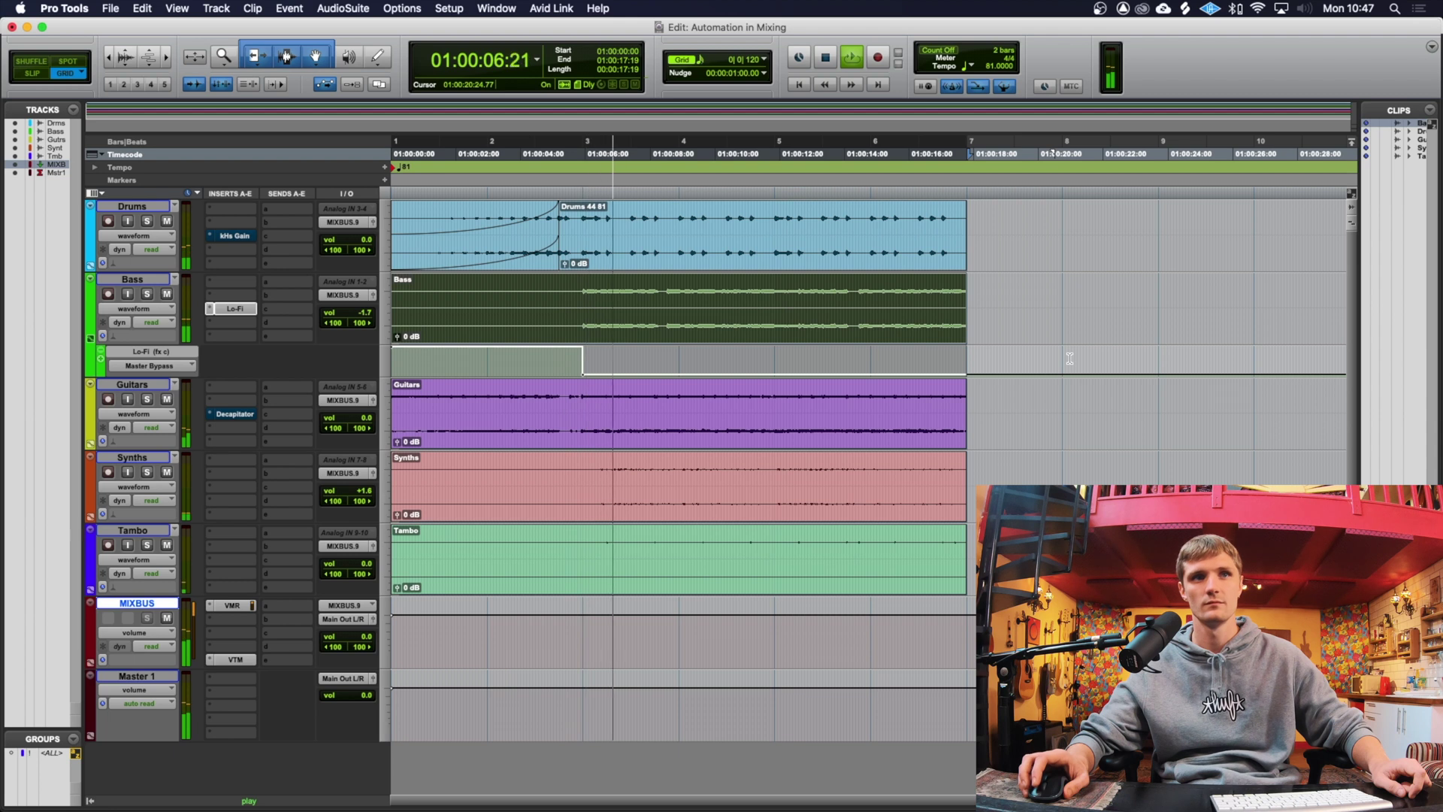
key(space)
drag(583, 301, 967, 297)
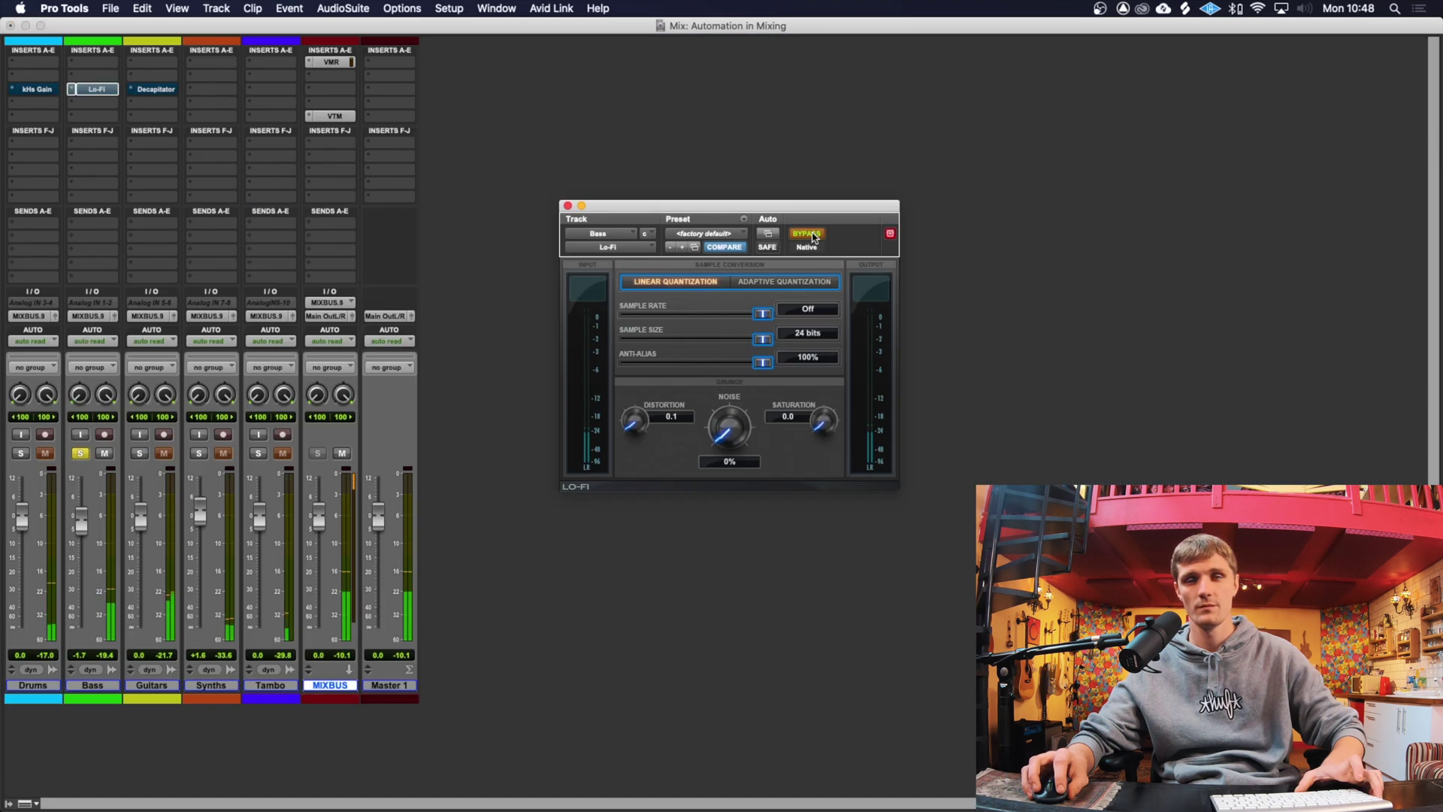
Step: Turn off the Lo-Fi plugin's bypass, close its window, and unsolo the Bass track
click(814, 237)
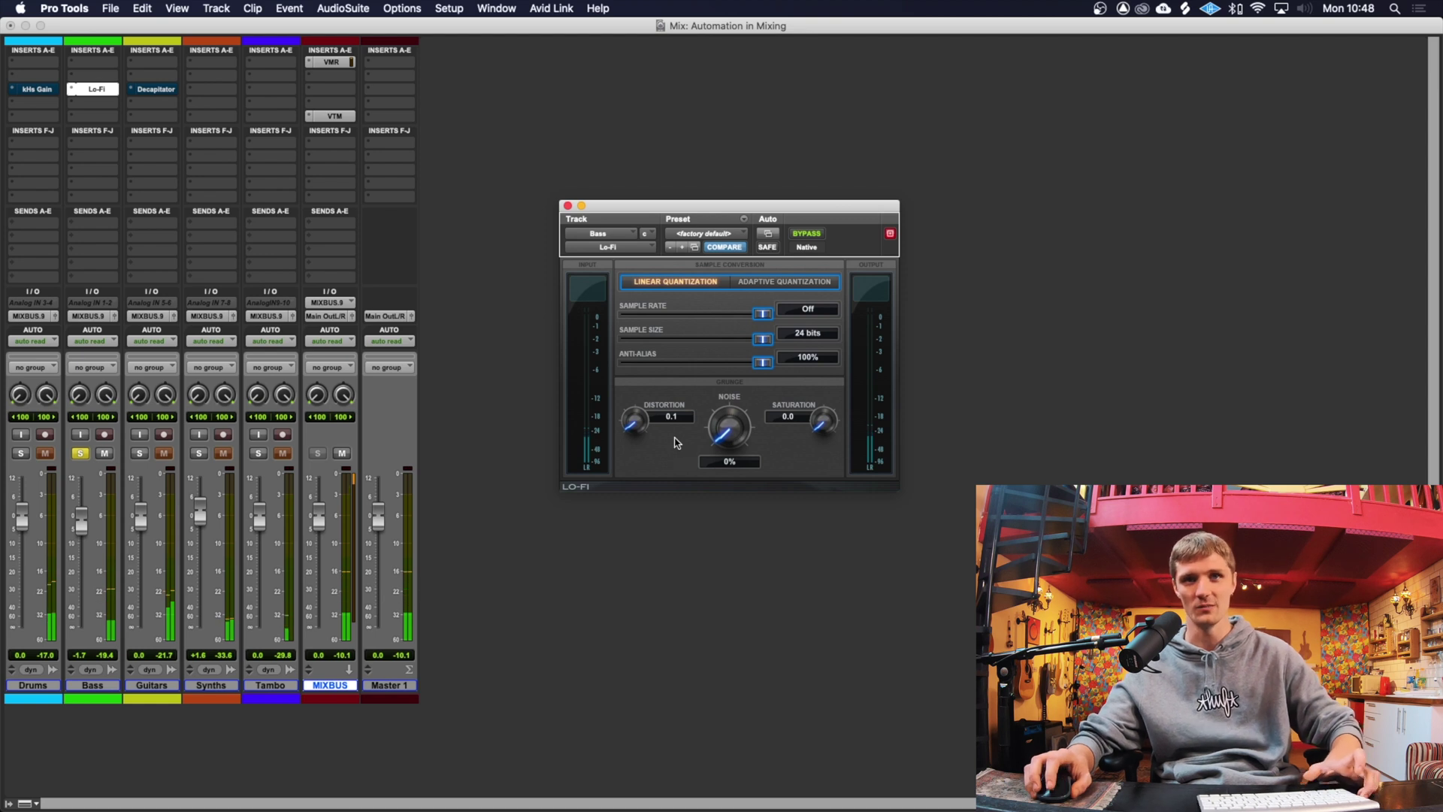
click(568, 205)
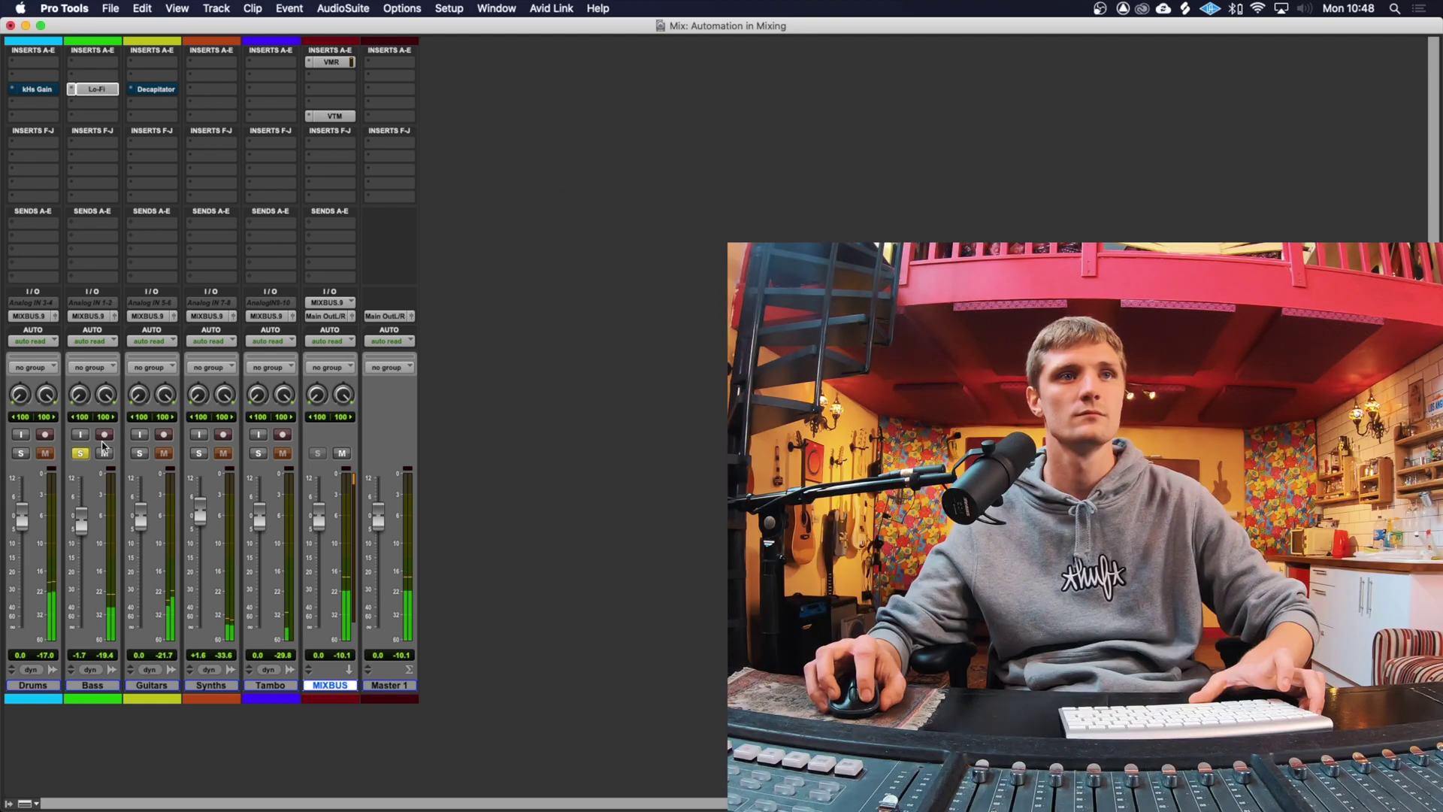
click(84, 455)
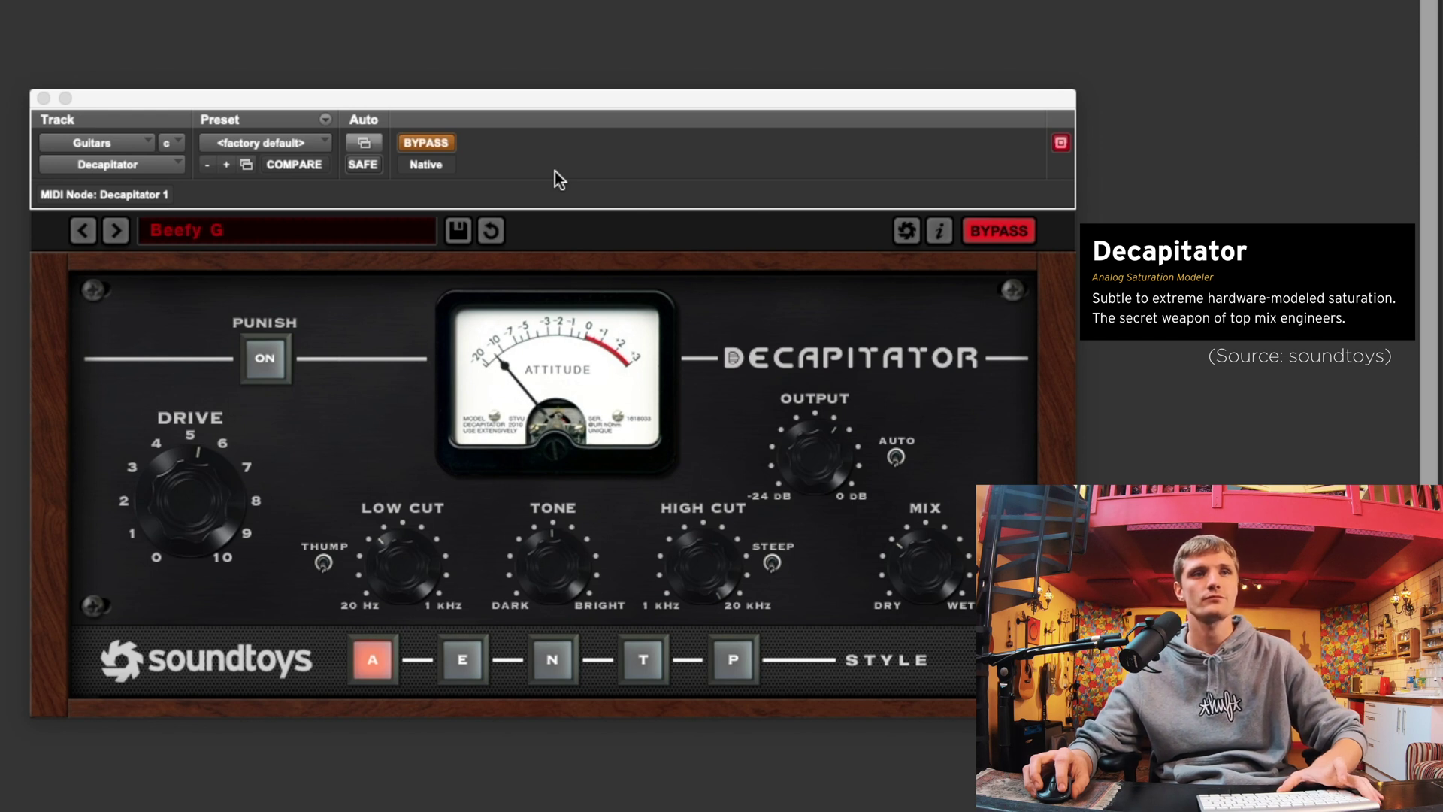
Step: Un-bypass the Guitars' Decapitator and open its Plug-In Automation dialog
click(627, 192)
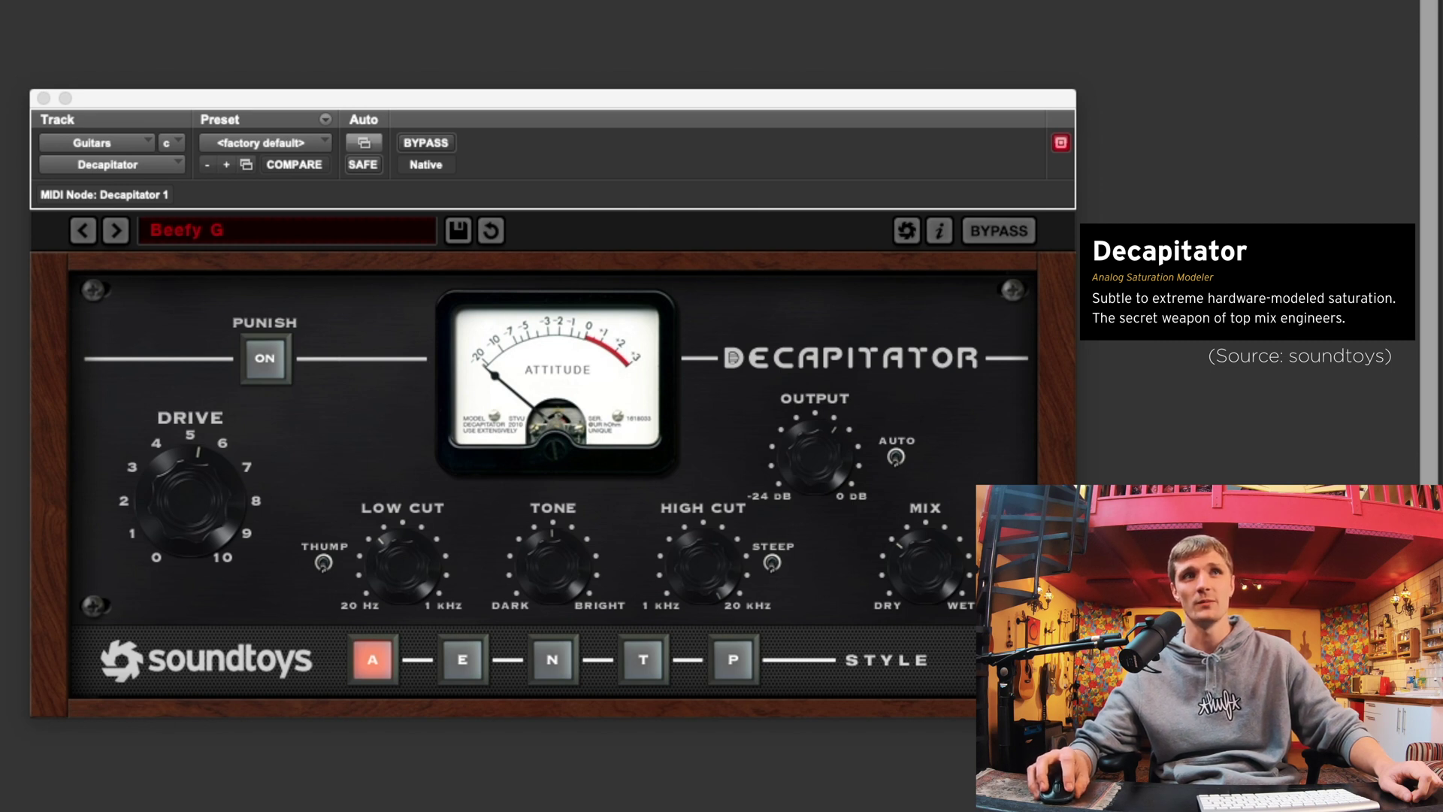
click(336, 97)
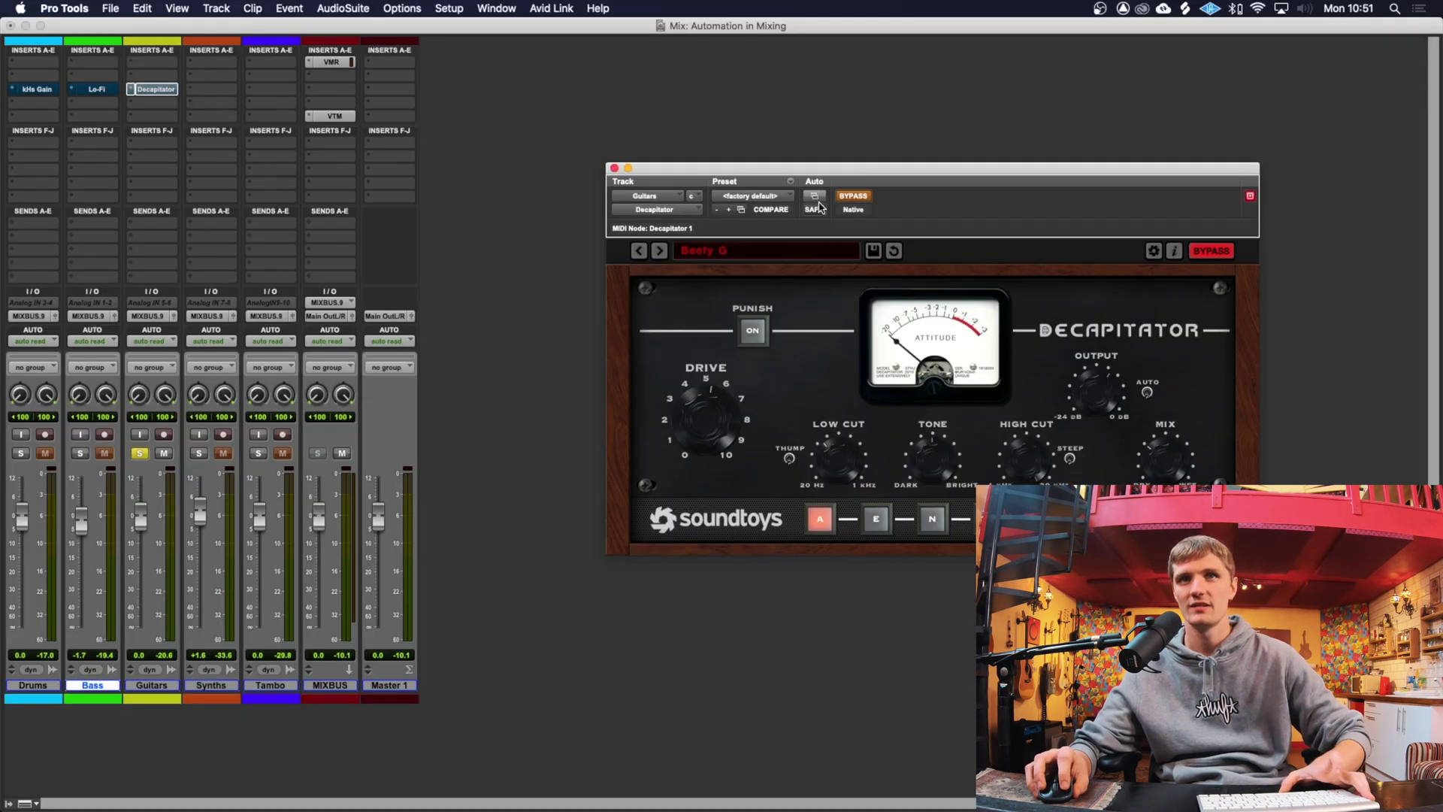
click(814, 197)
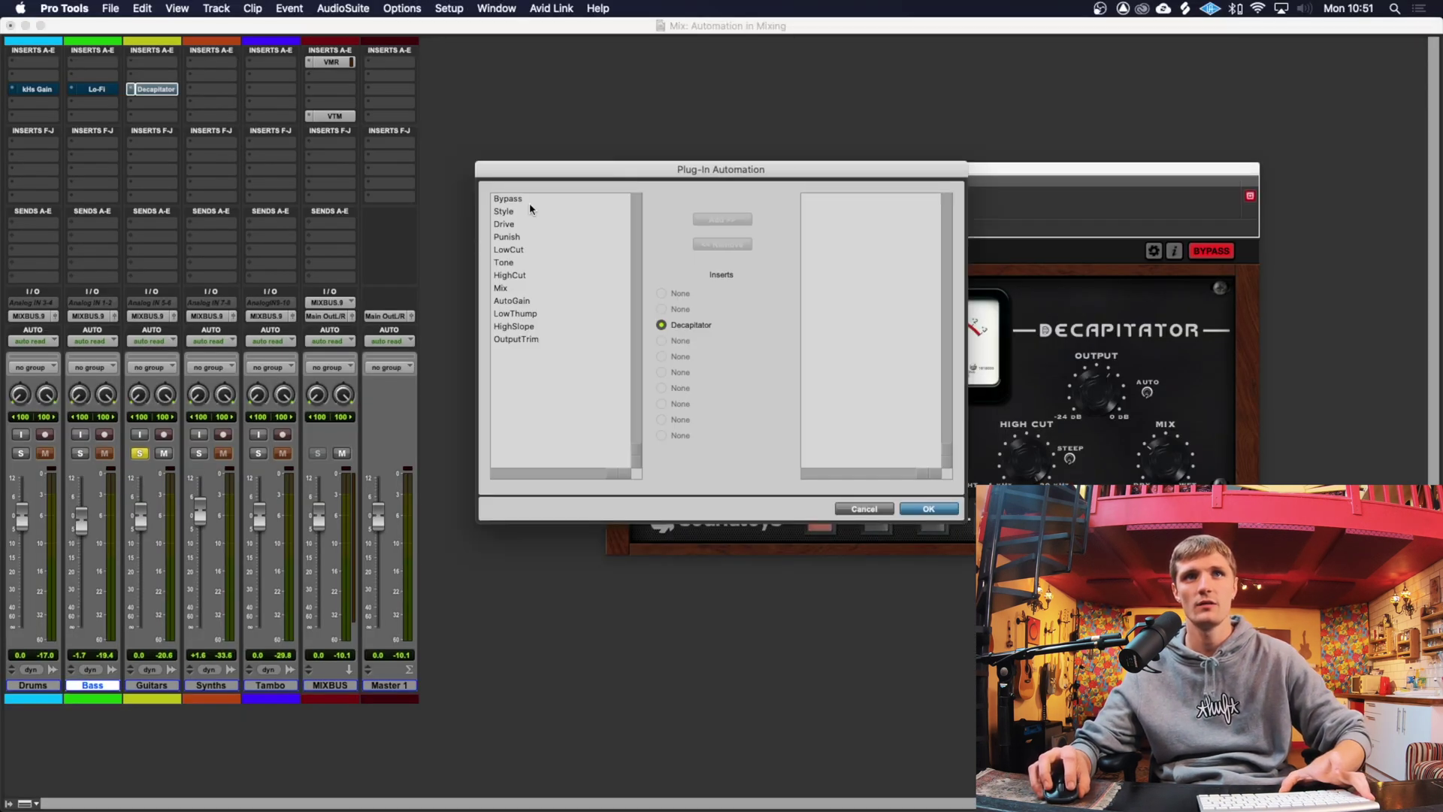
Step: Make the Decapitator's Bypass parameter automatable and close the plug-in window
click(723, 220)
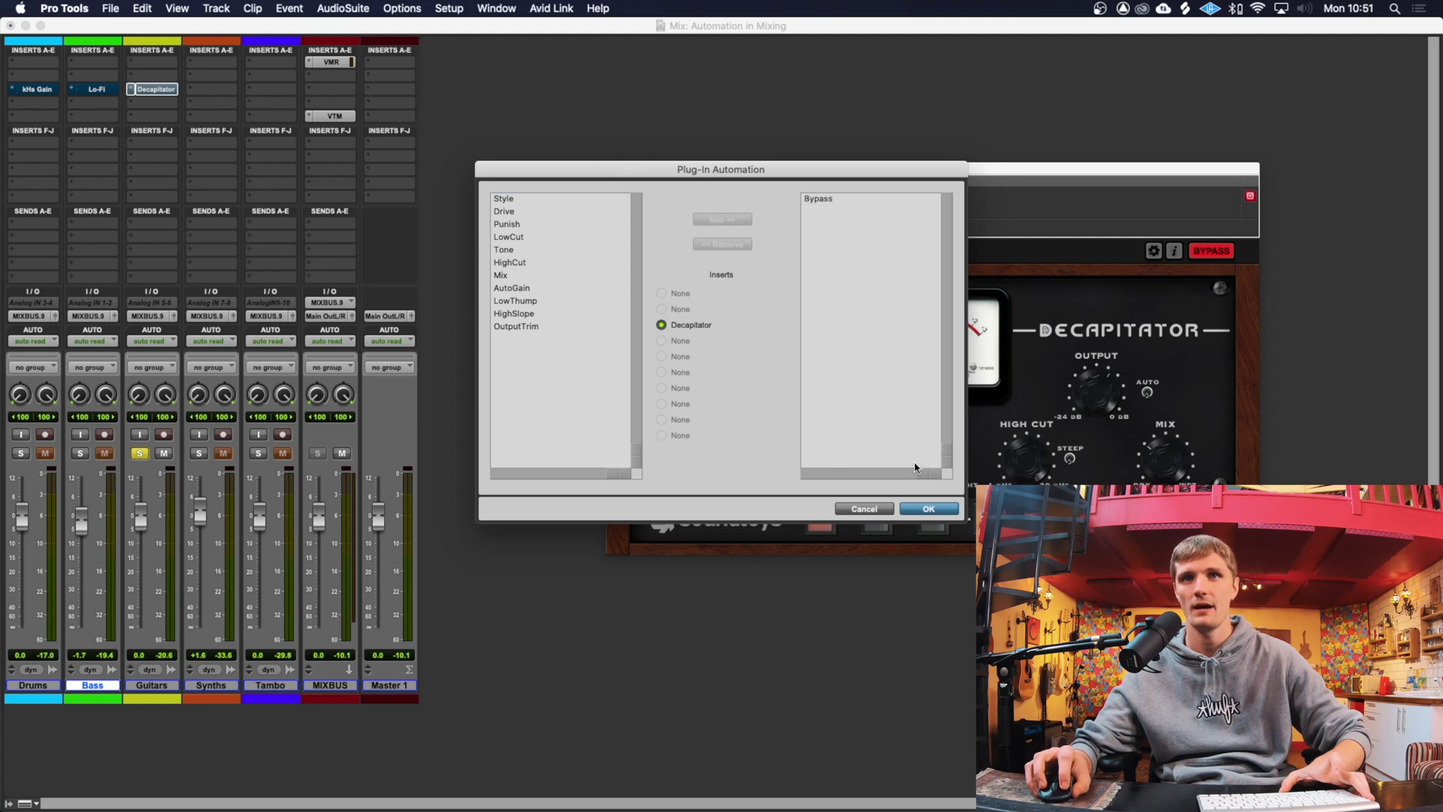
click(922, 510)
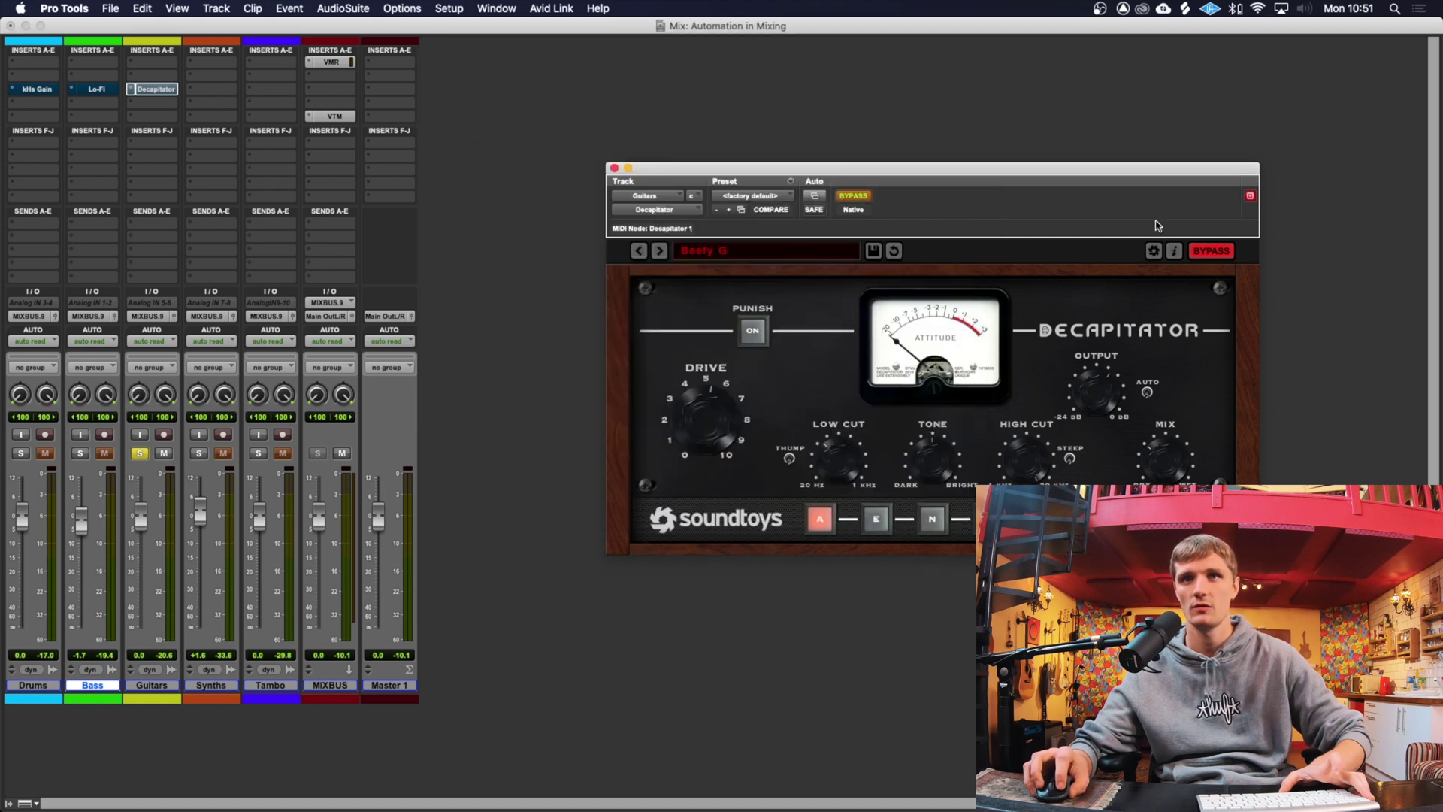
click(614, 167)
Step: Show the Decapitator Bypass automation lane under the Guitars track
key(super+equal)
click(847, 484)
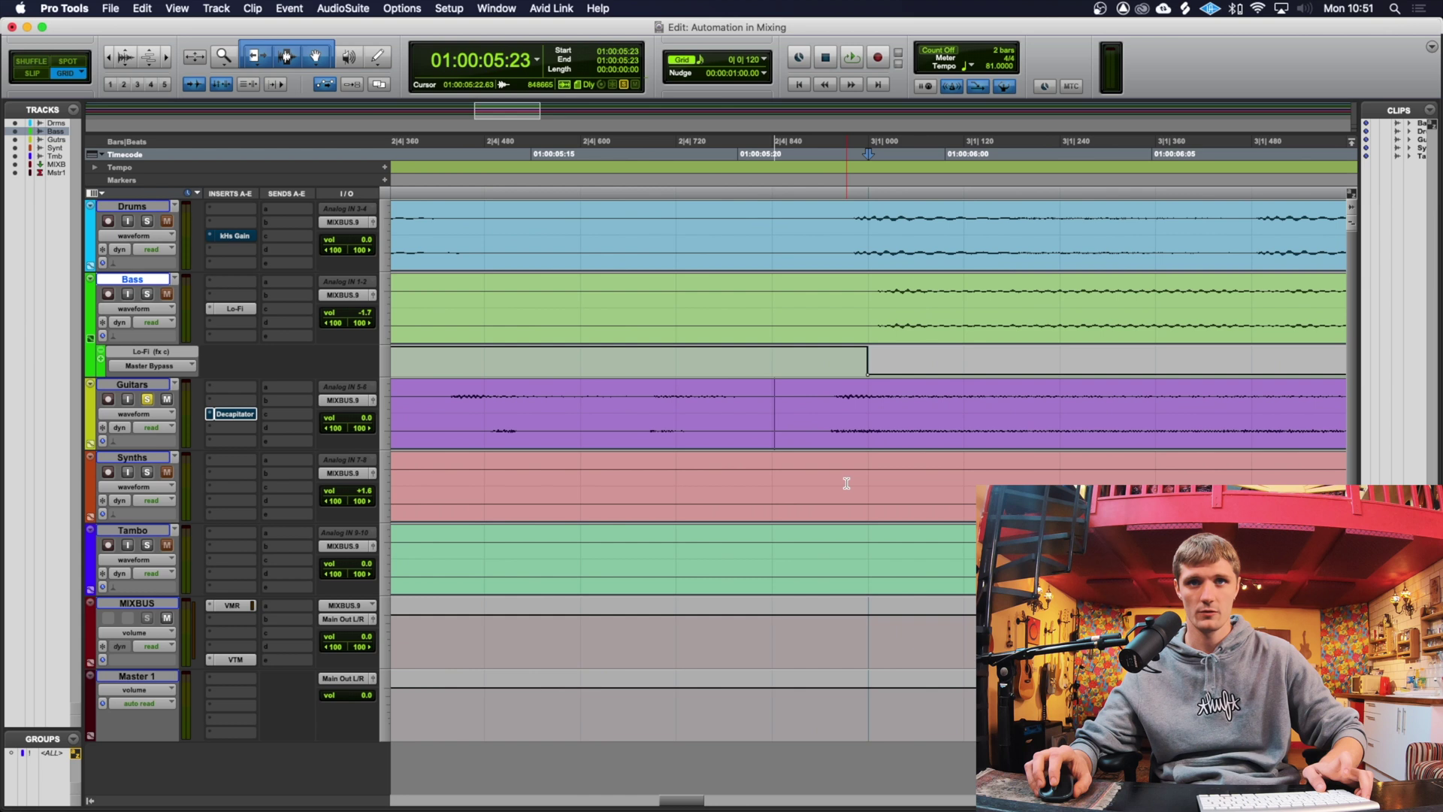
key(super+bracketright)
key(super+bracketleft)
click(91, 444)
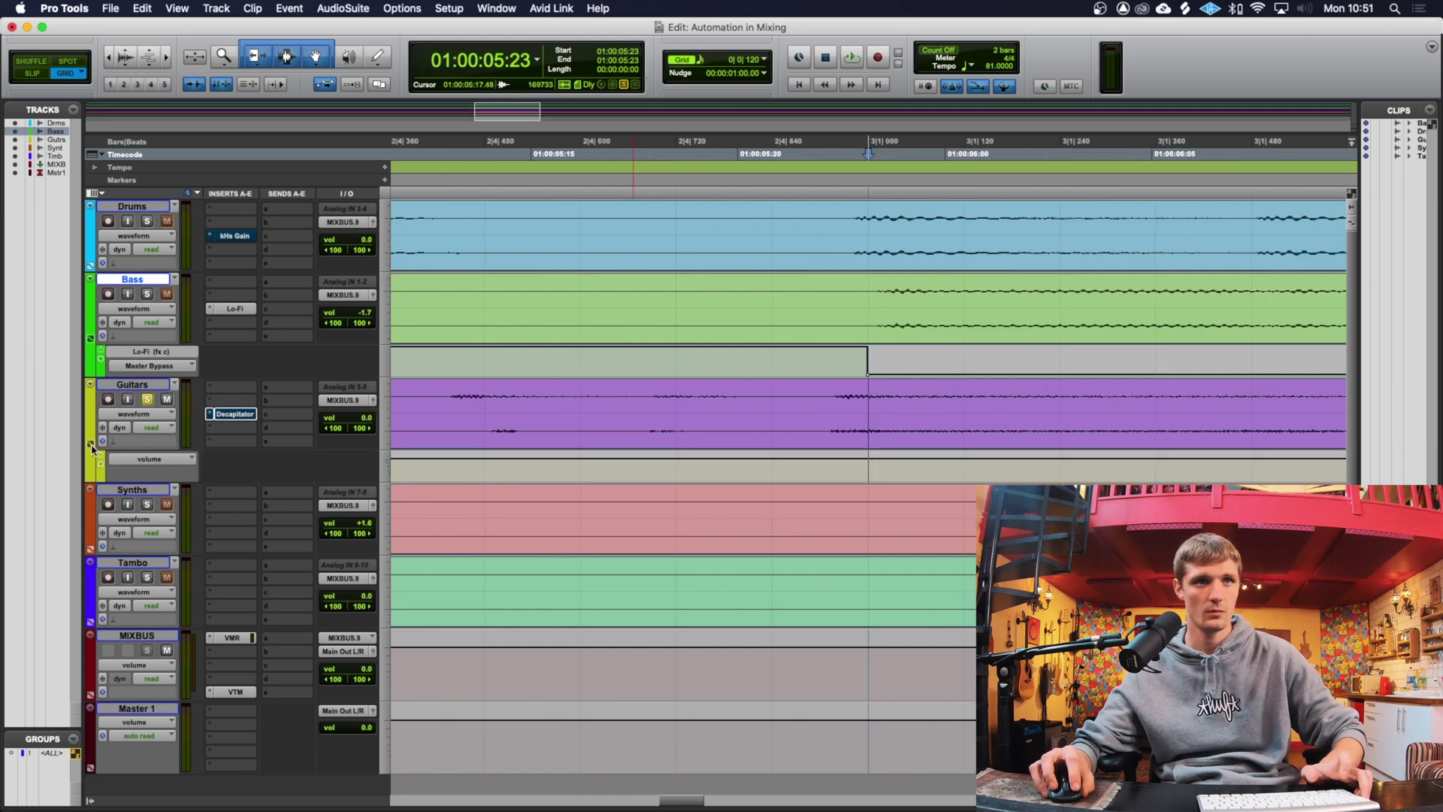
click(143, 462)
mouse_move(220, 509)
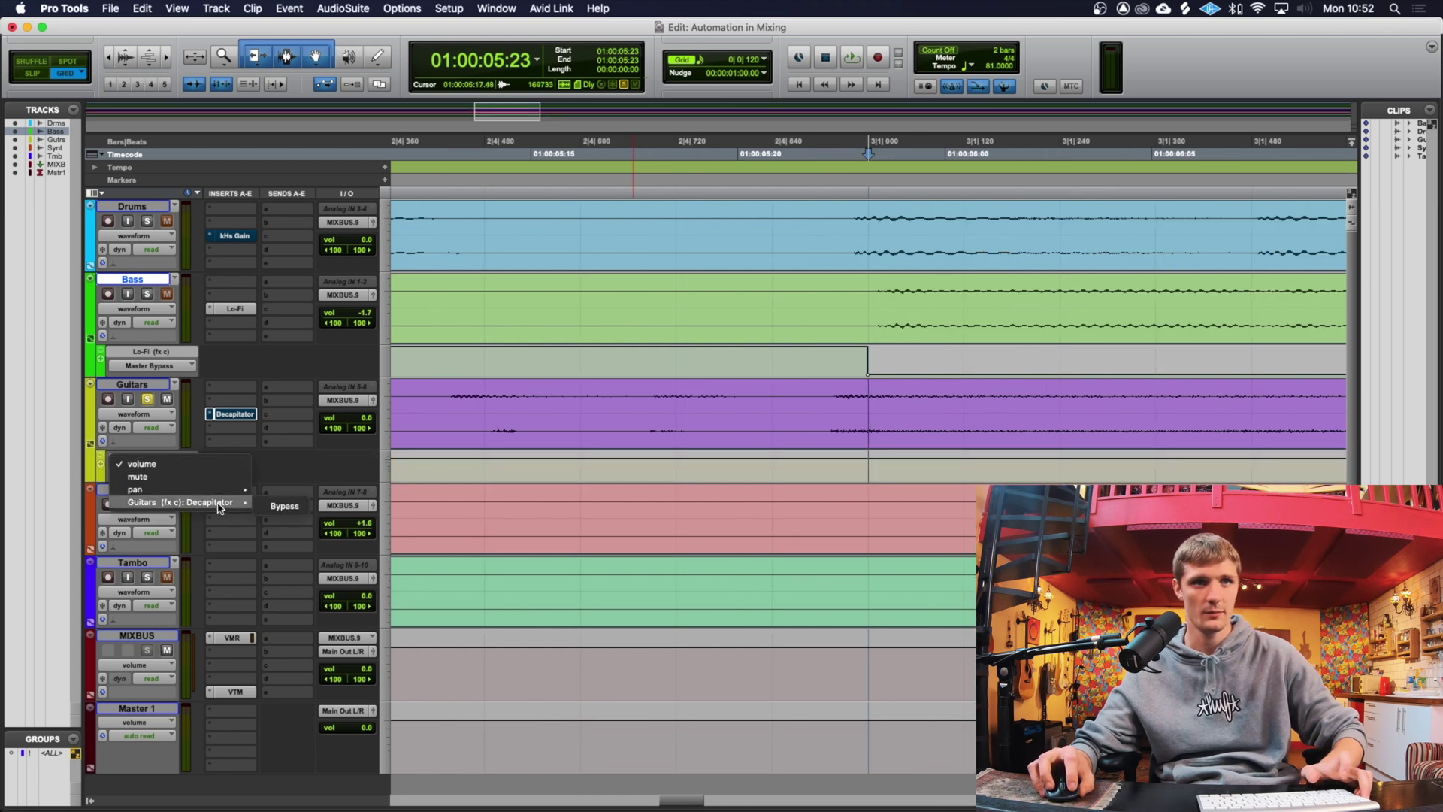
click(275, 508)
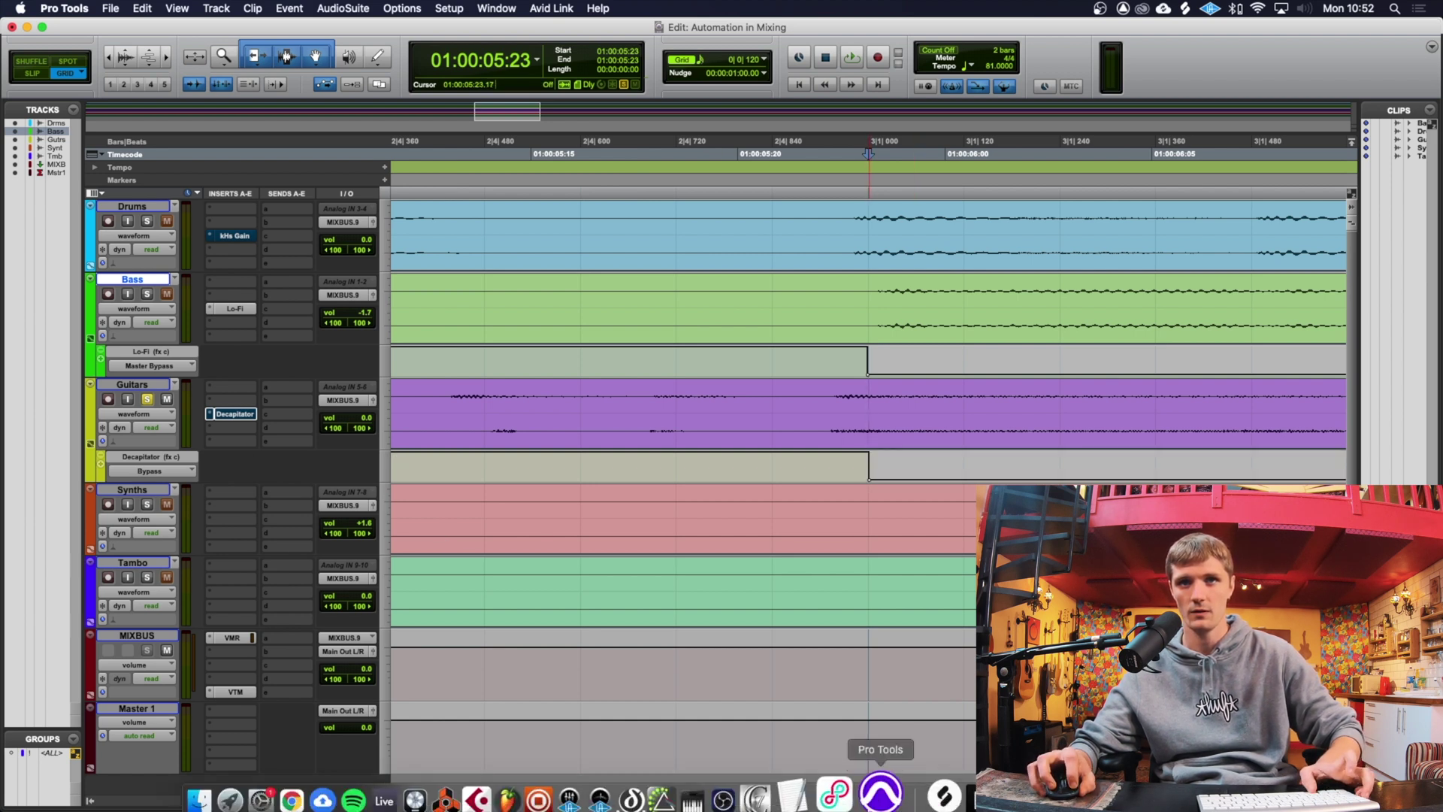
Step: Play the session from the Guitars clip start through the bar 3 drop, replaying it once
key(super+bracketleft)
key(super+bracketleft)
key(super+bracketleft)
key(super+bracketleft)
key(super+bracketleft)
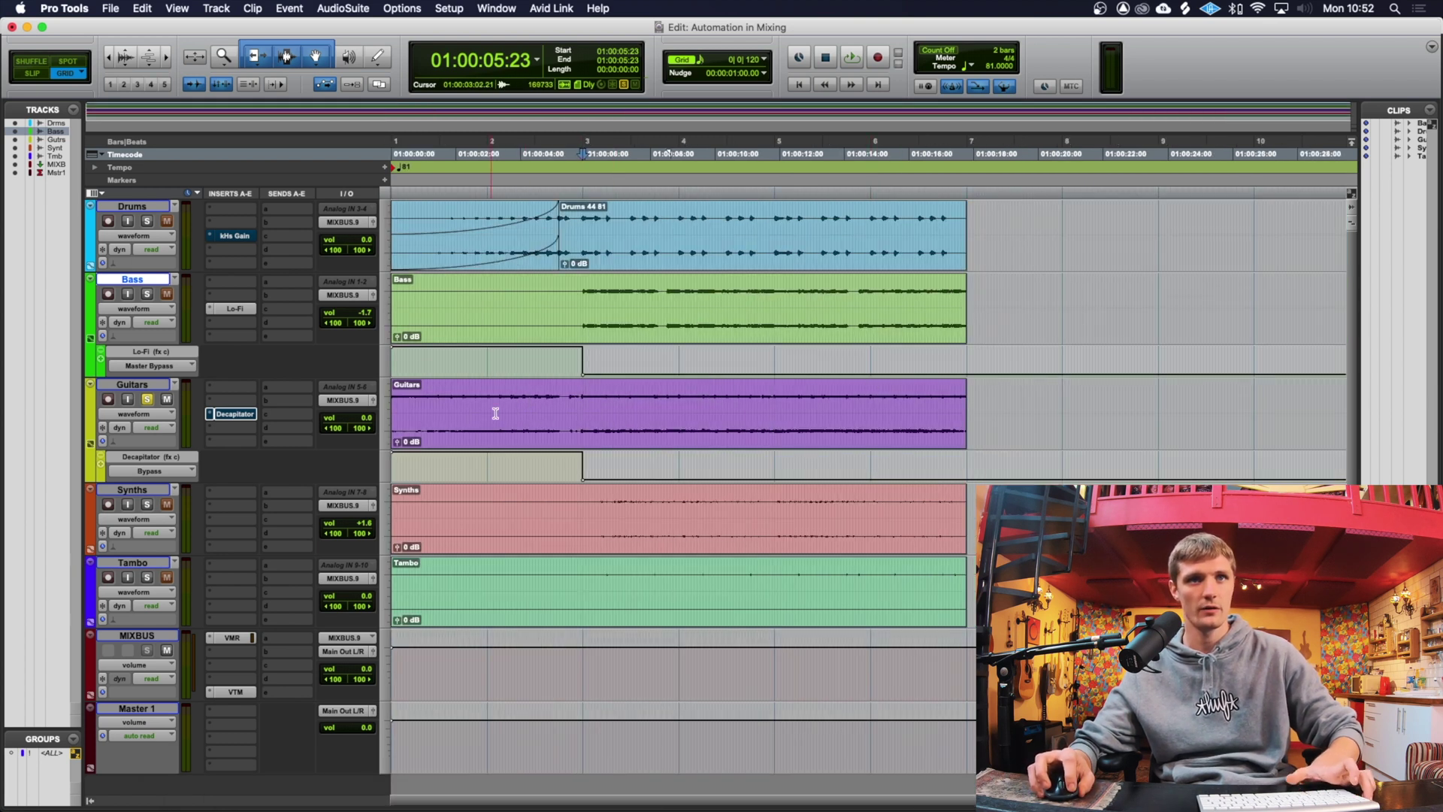
click(651, 419)
key(space)
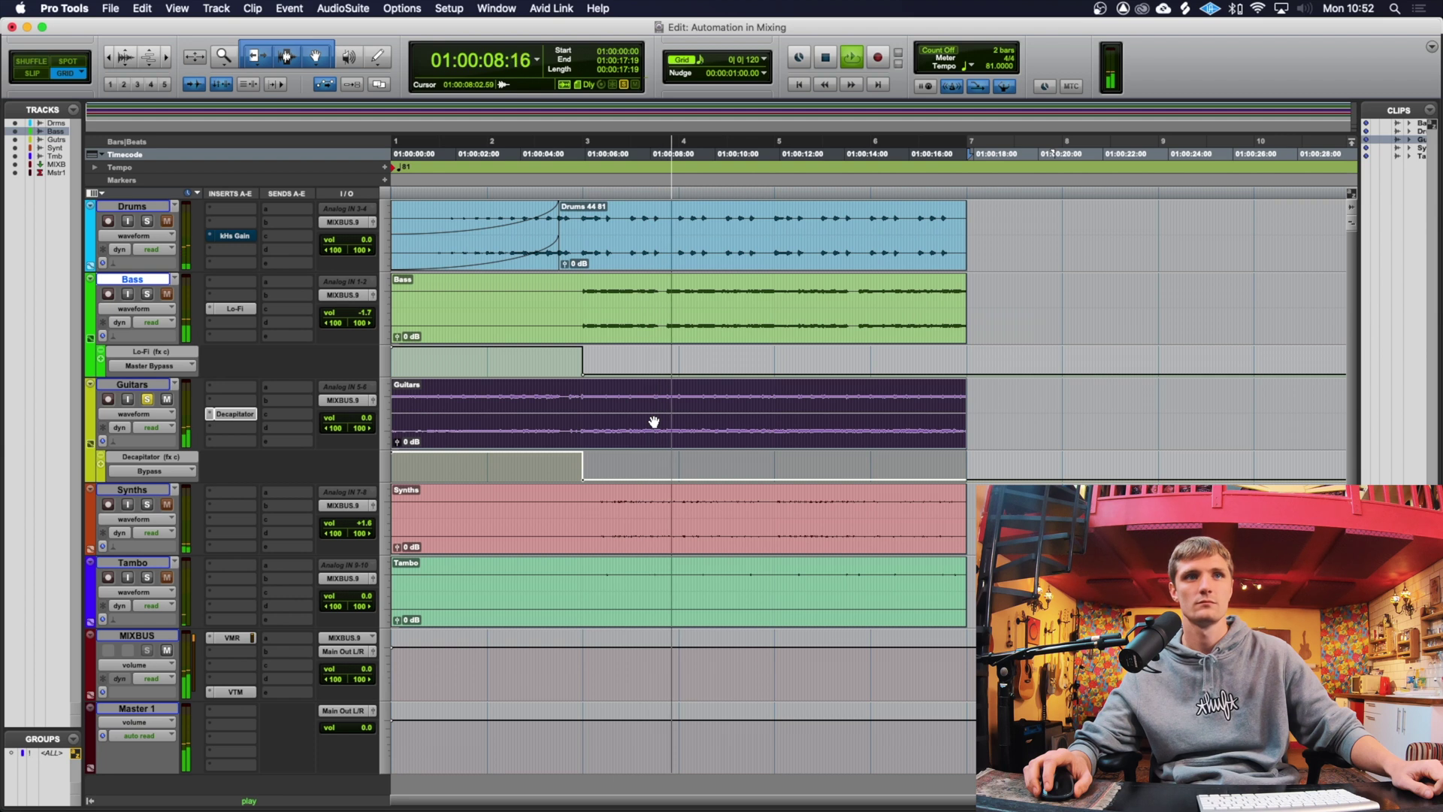
key(KP_1)
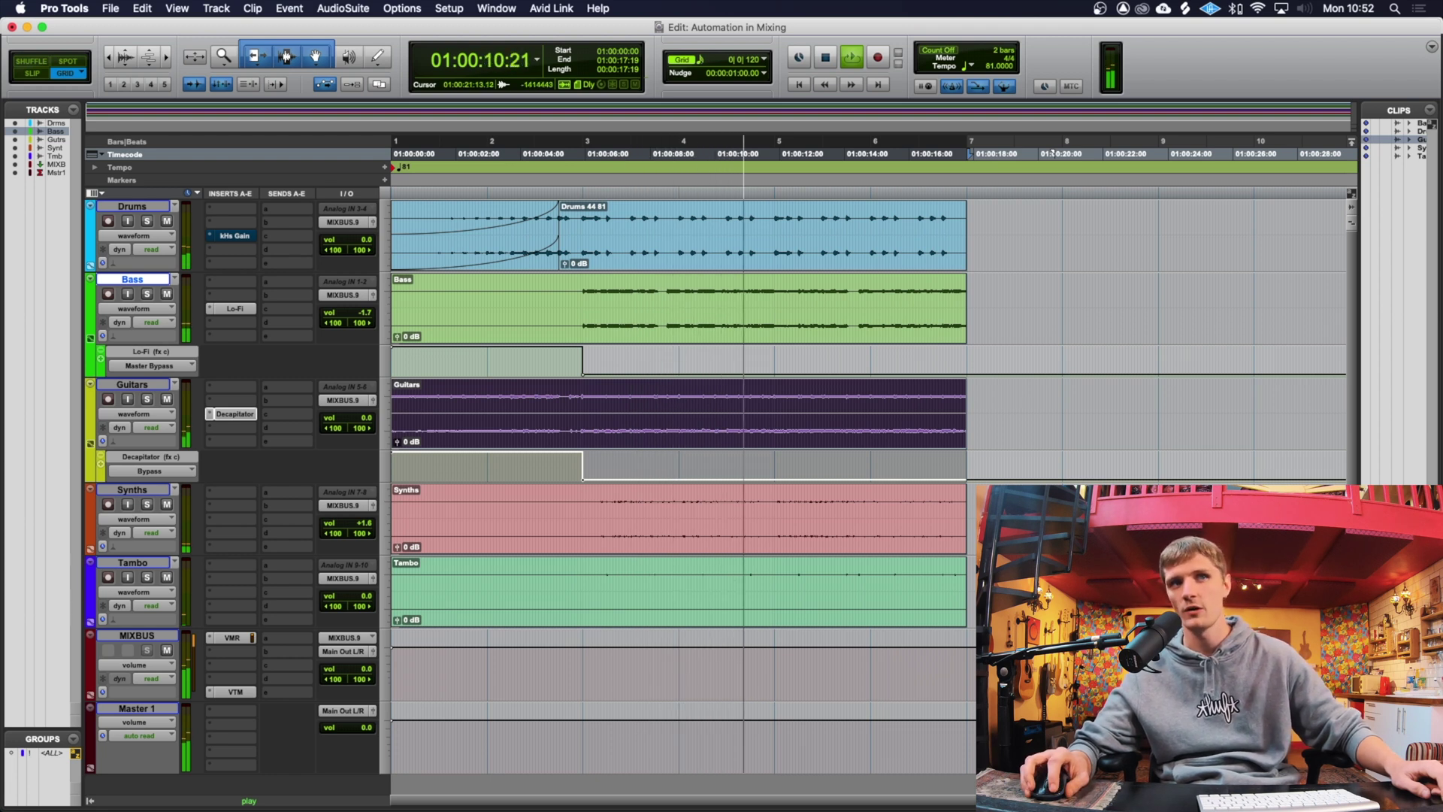
key(space)
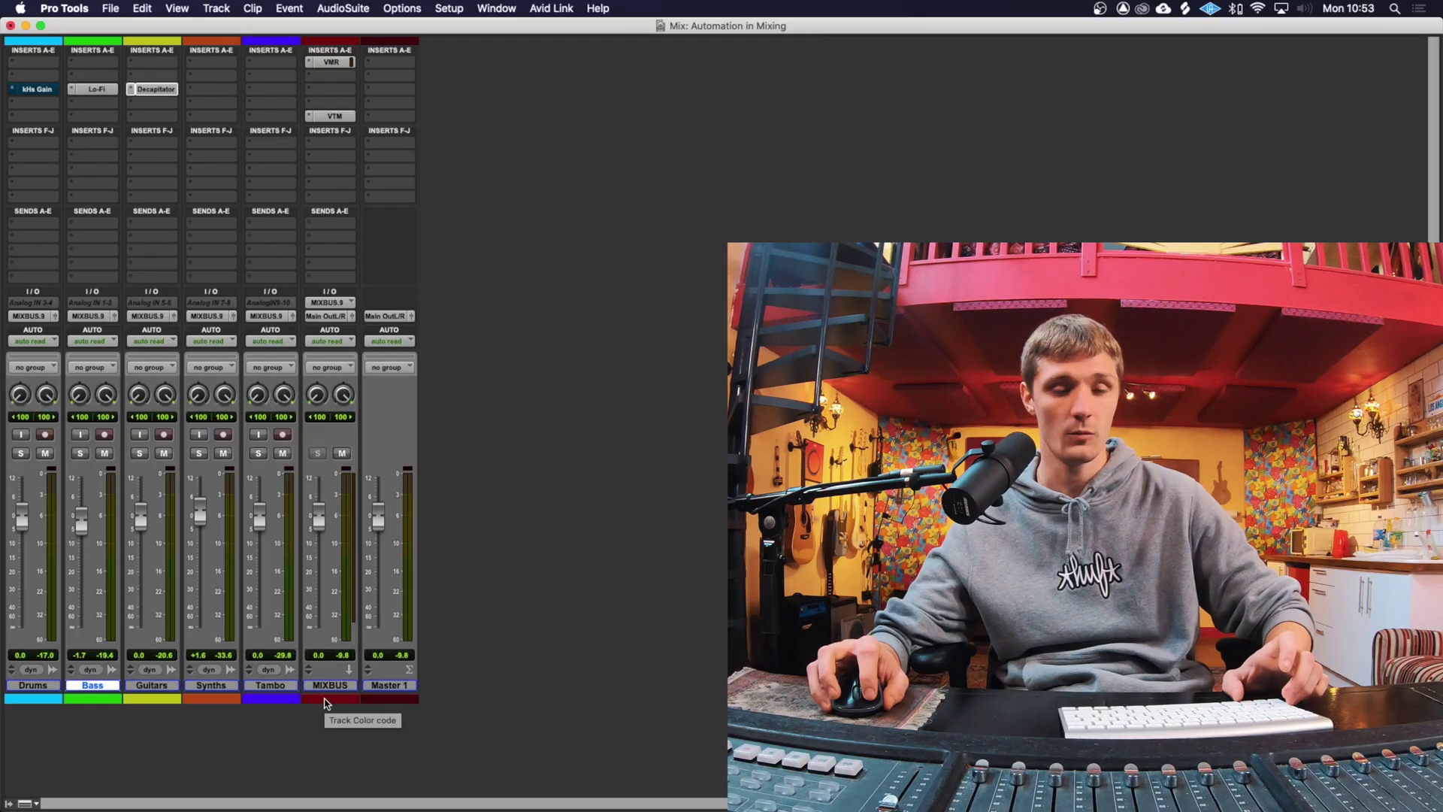
click(270, 686)
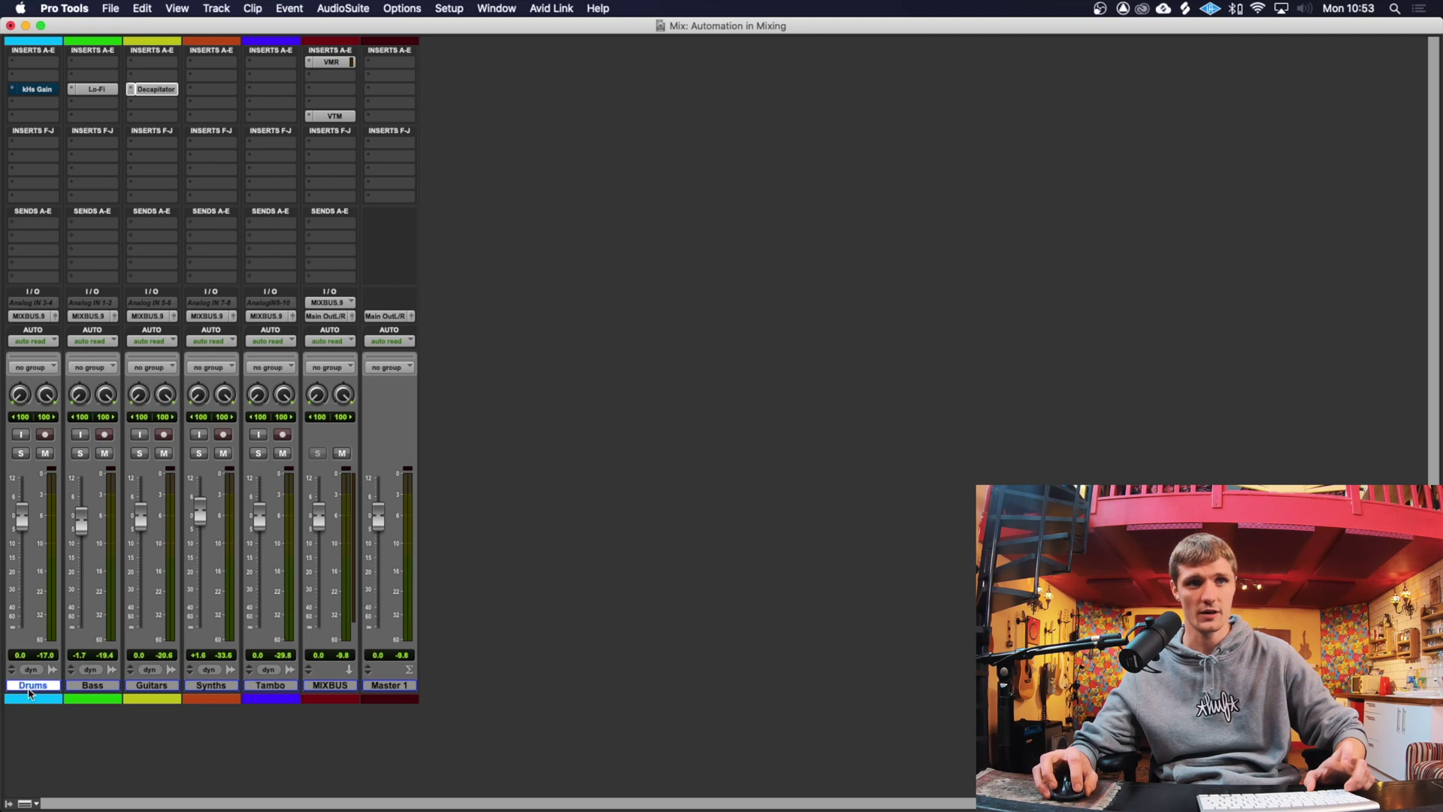
click(339, 690)
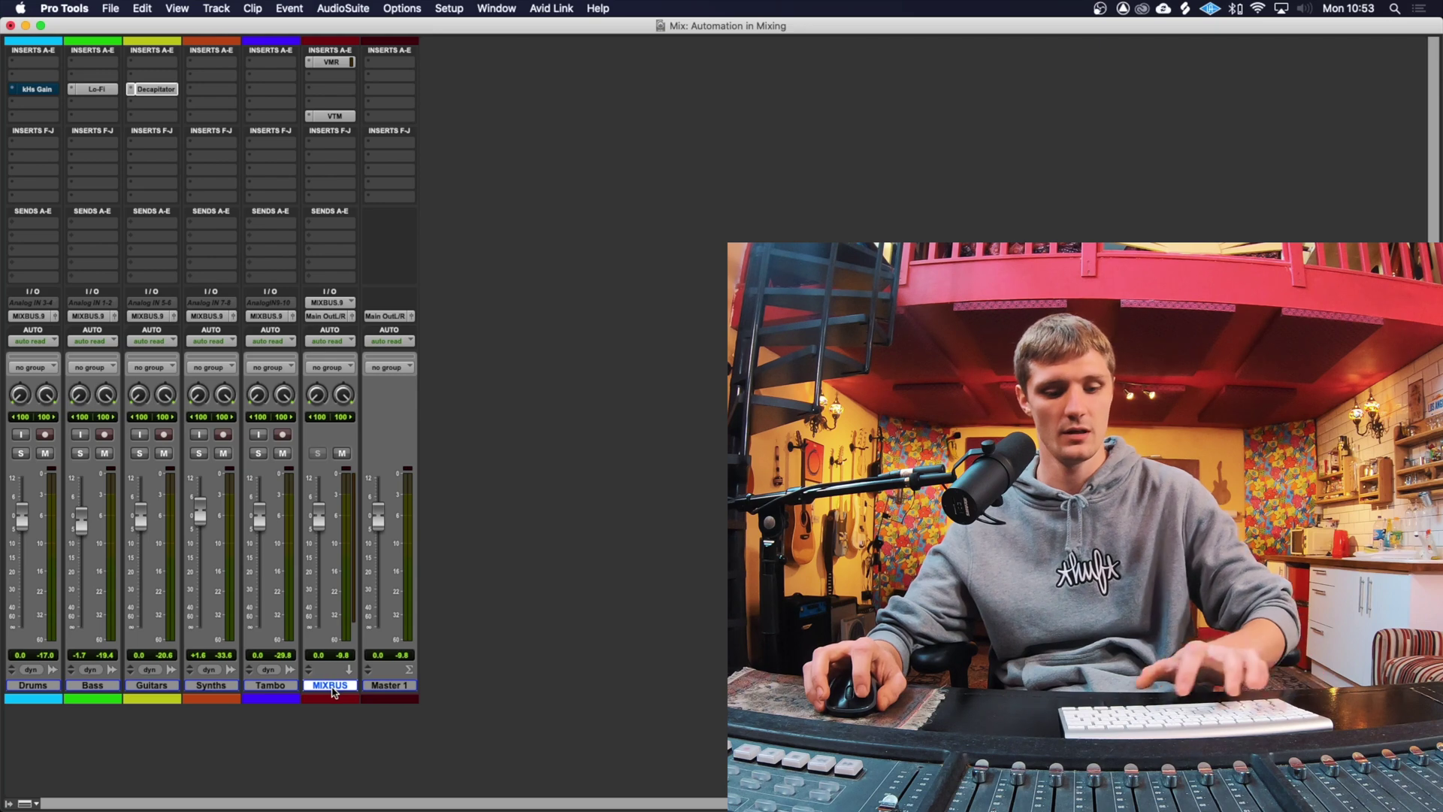
Step: Place the cursor at the bar 3 drop on the MIXBUS volume lane and zoom in closely
key(super+equal)
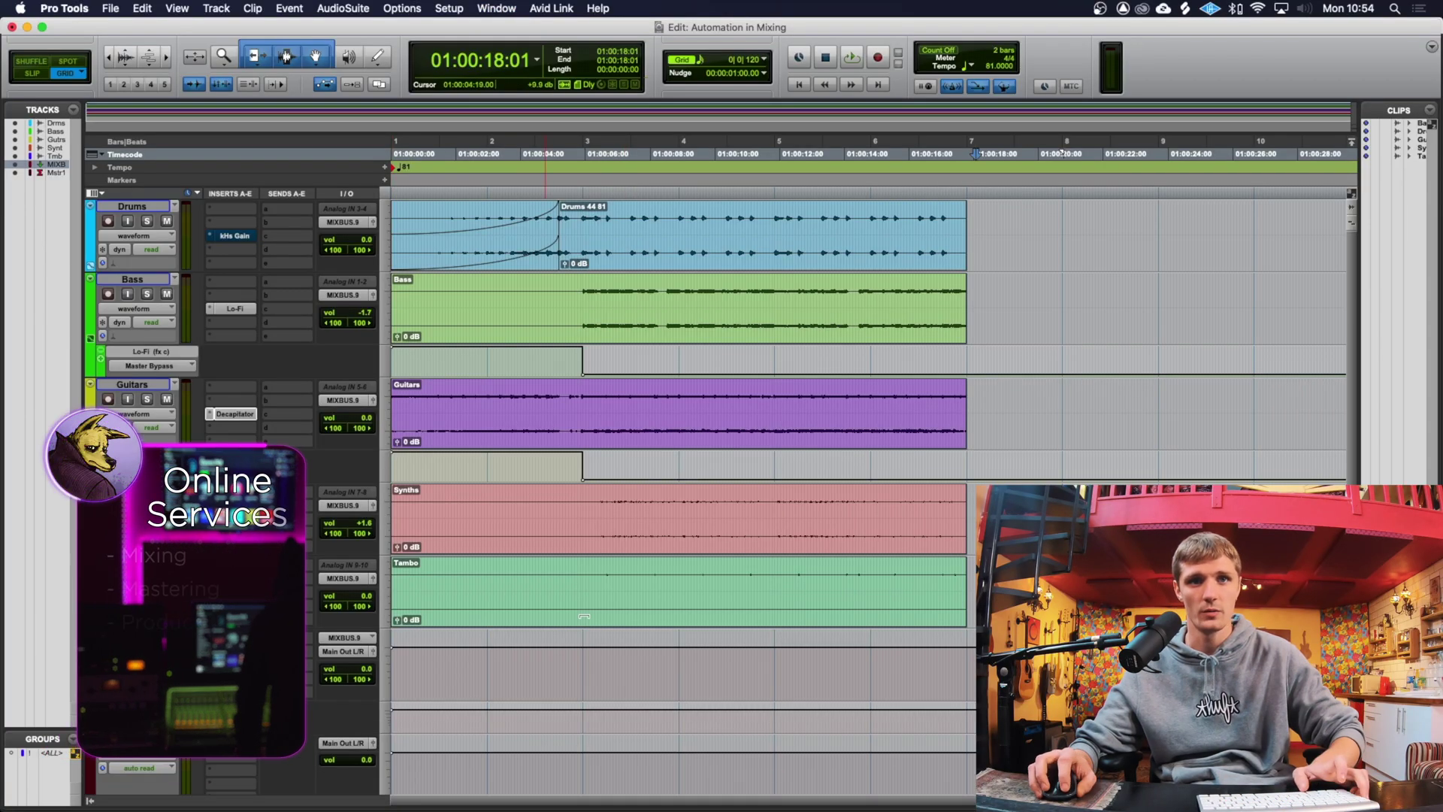
scroll(580, 573, down, 3)
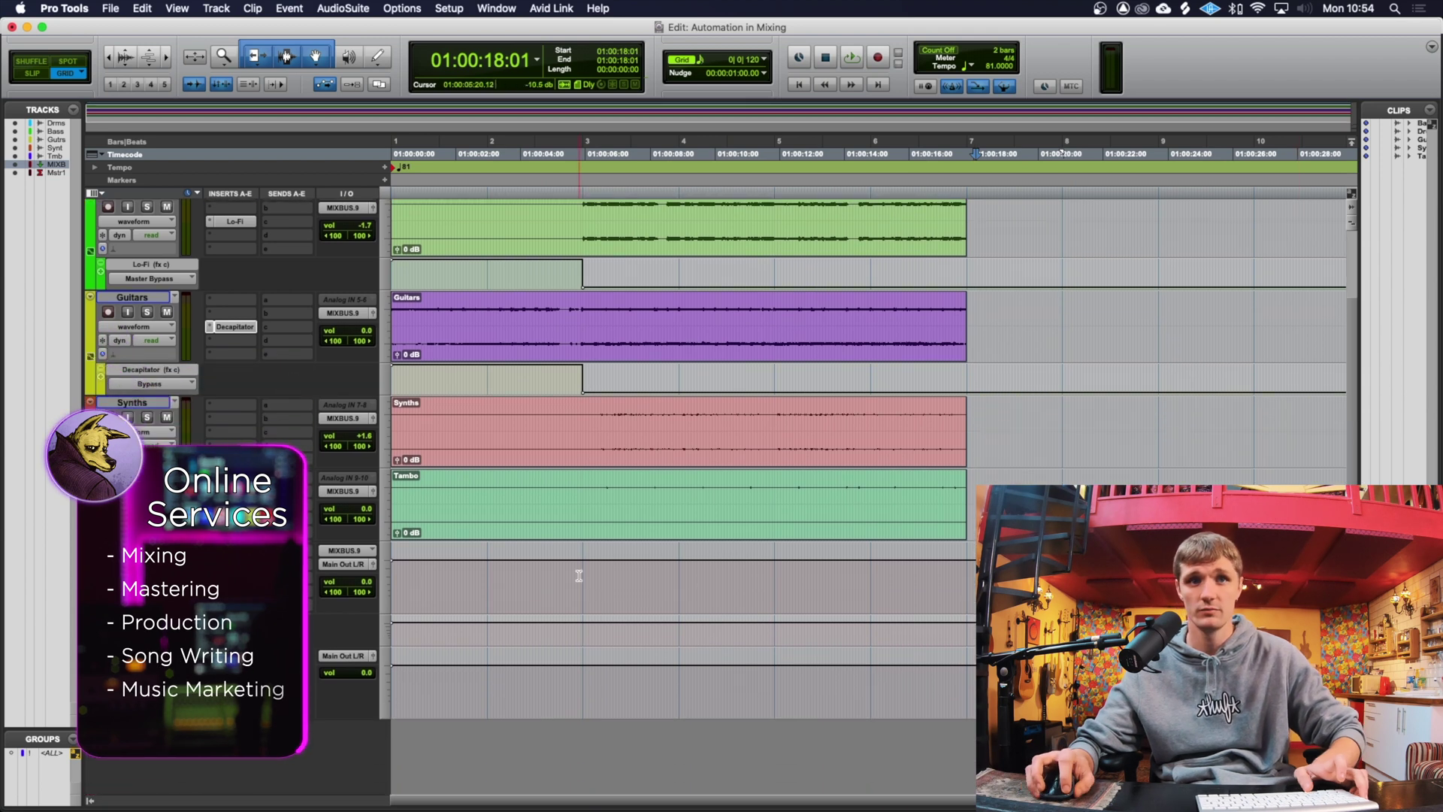
click(582, 572)
key(super+bracketright)
key(super+bracketright)
key(super+bracketright)
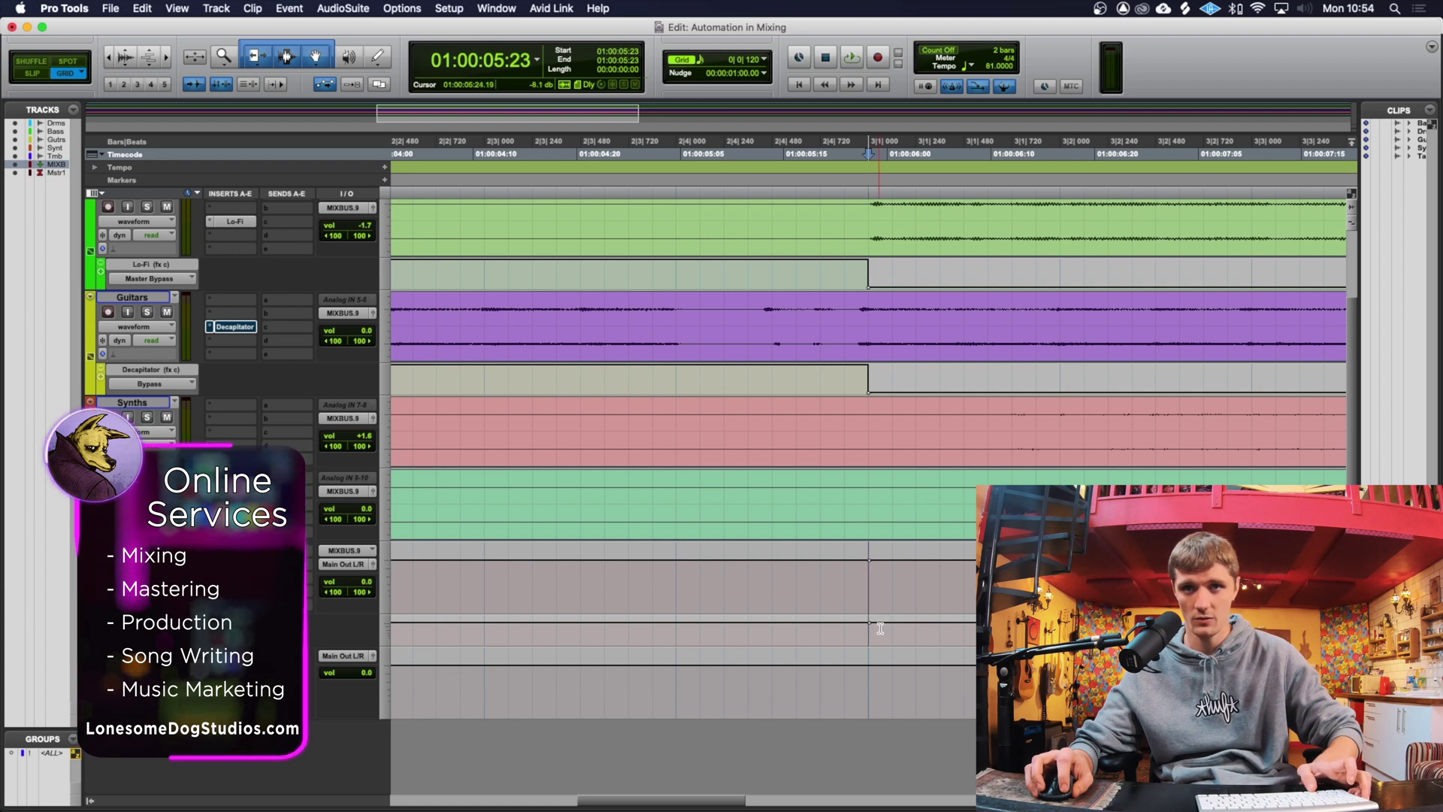
key(super+bracketright)
key(super+bracketright)
key(super+bracketright)
key(super+bracketright)
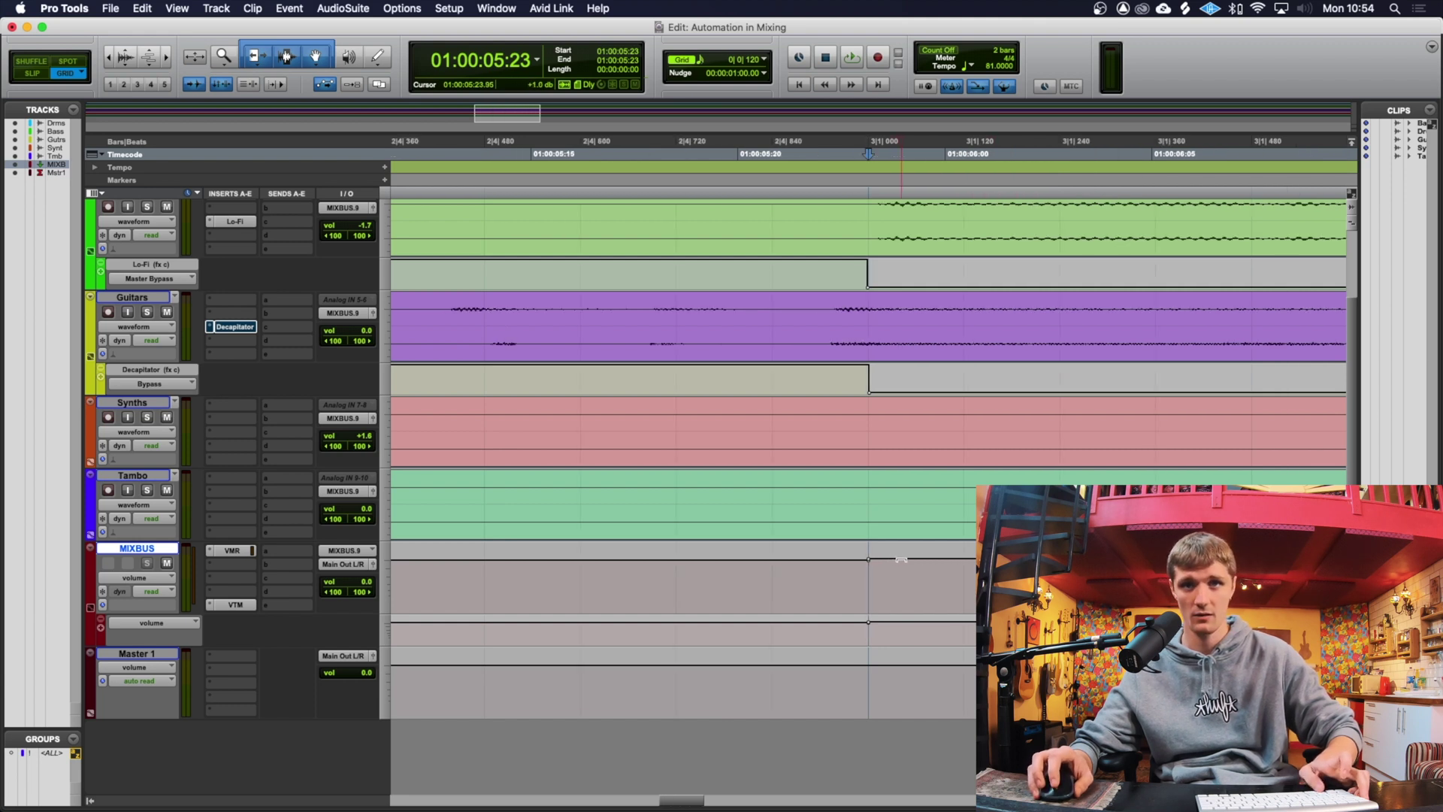
Step: Zoom out to the whole session and play from the Guitars clip to hear the volume bump
key(alt+a)
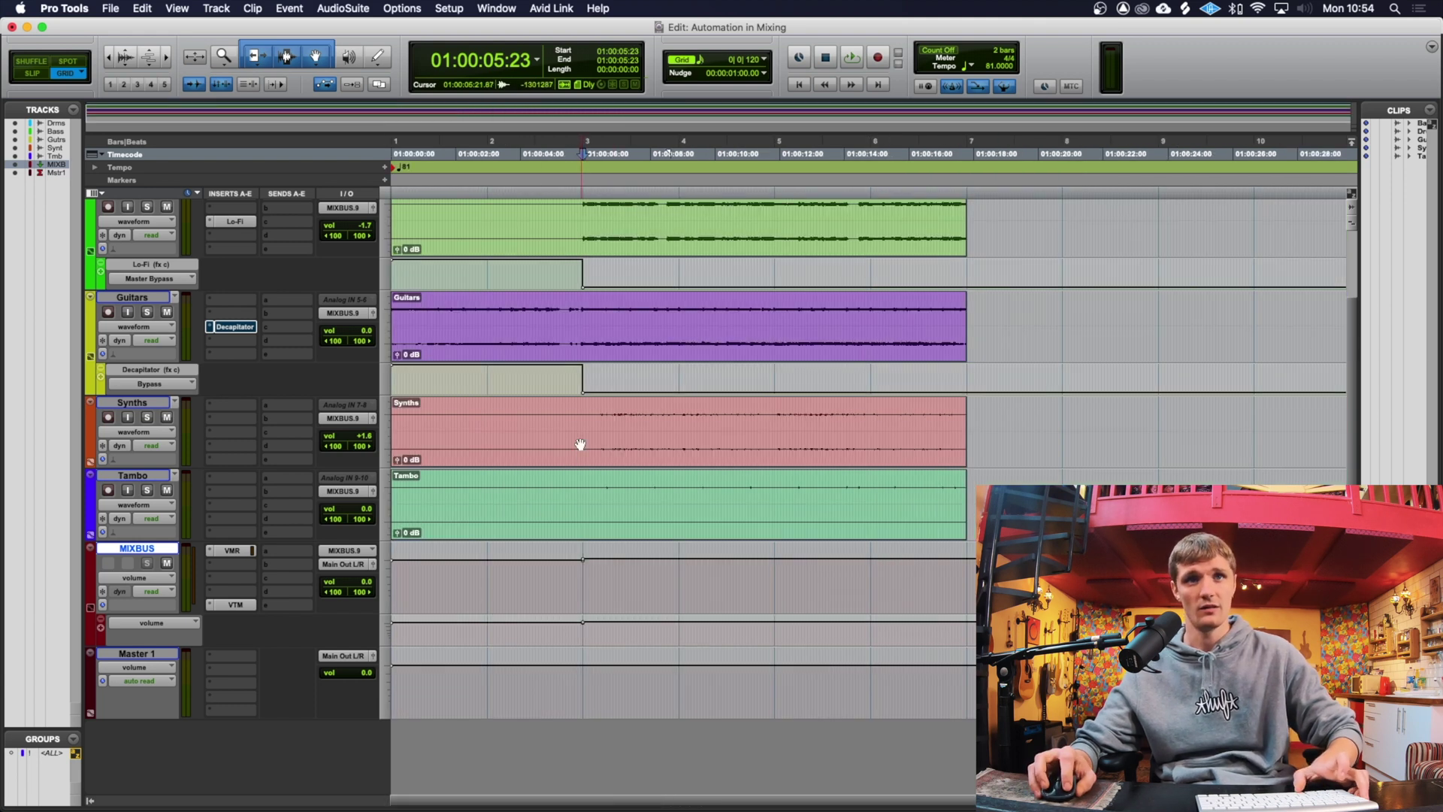
click(735, 345)
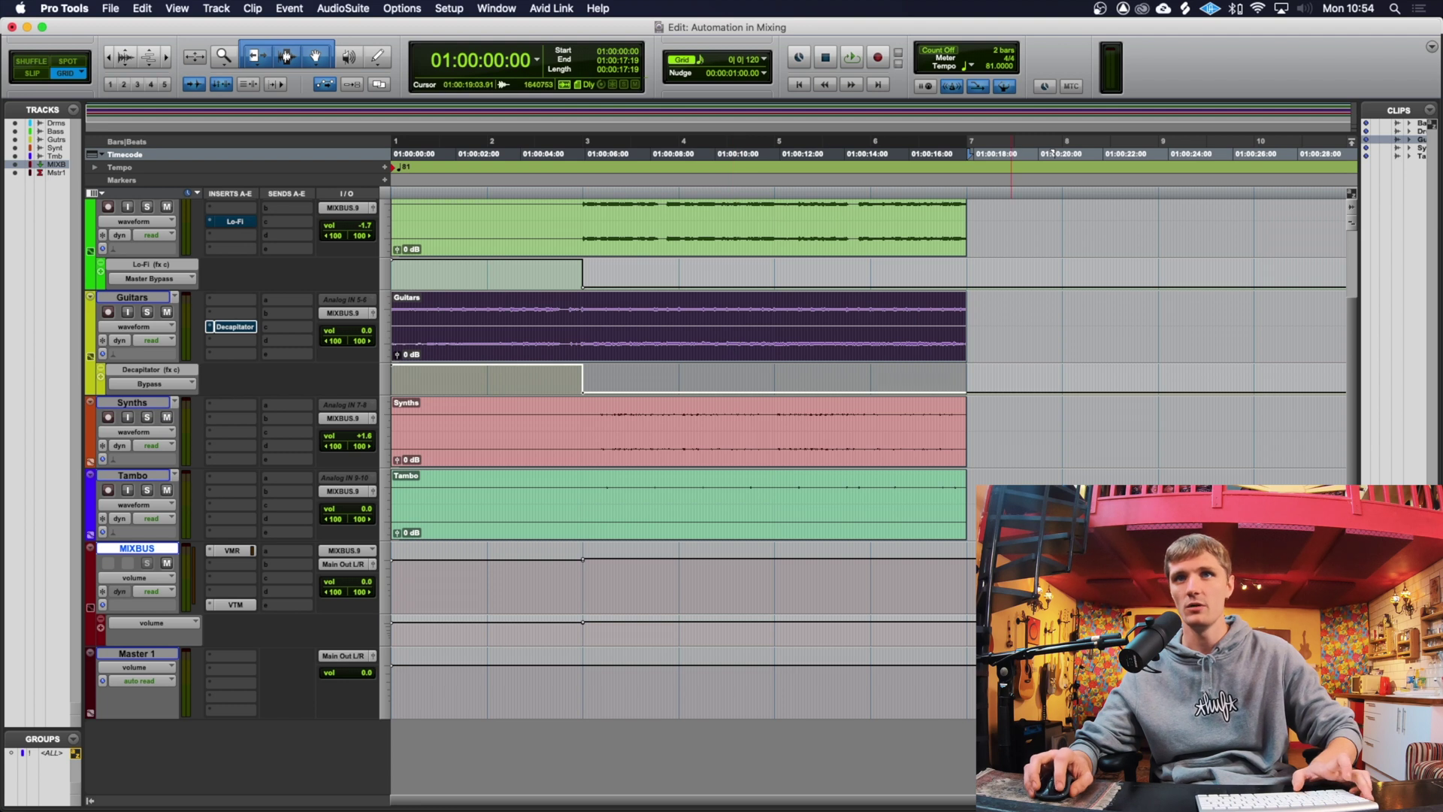
key(space)
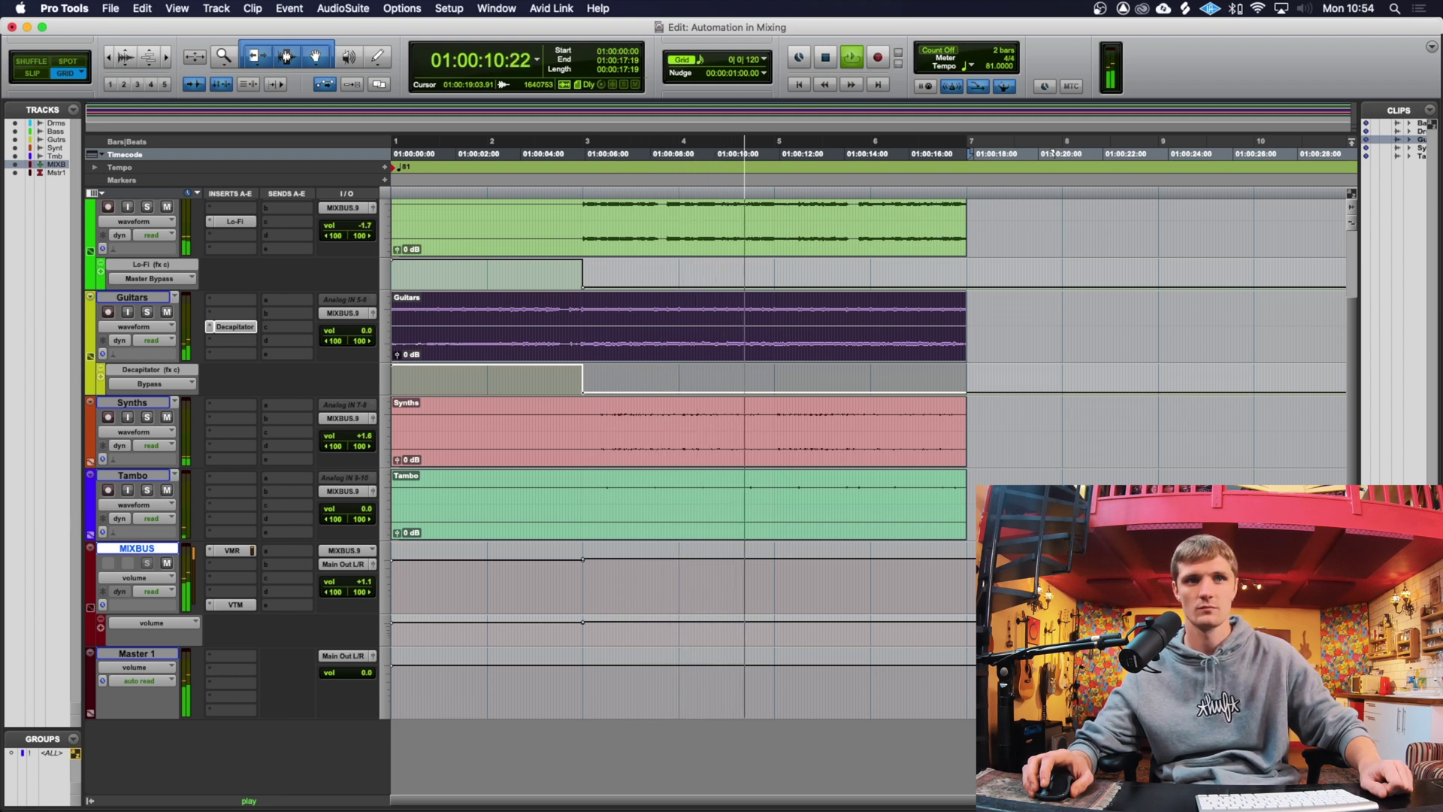
Step: Stop playback, switch to the mixer, and move then reset the Master 1 fader
key(space)
key(super+equal)
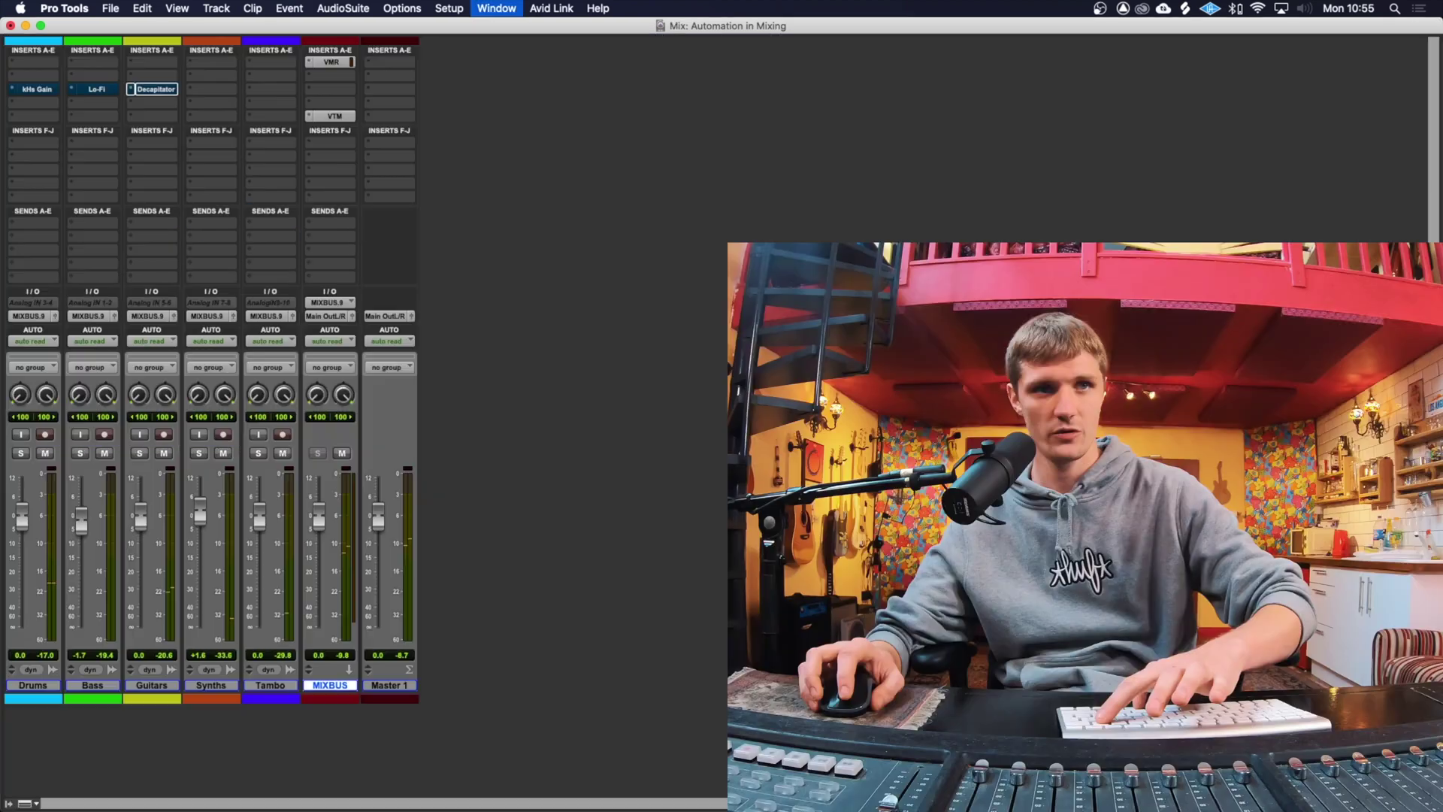
mouse_move(379, 517)
mouse_down()
mouse_move(379, 475)
mouse_move(380, 530)
mouse_up()
alt+click(380, 529)
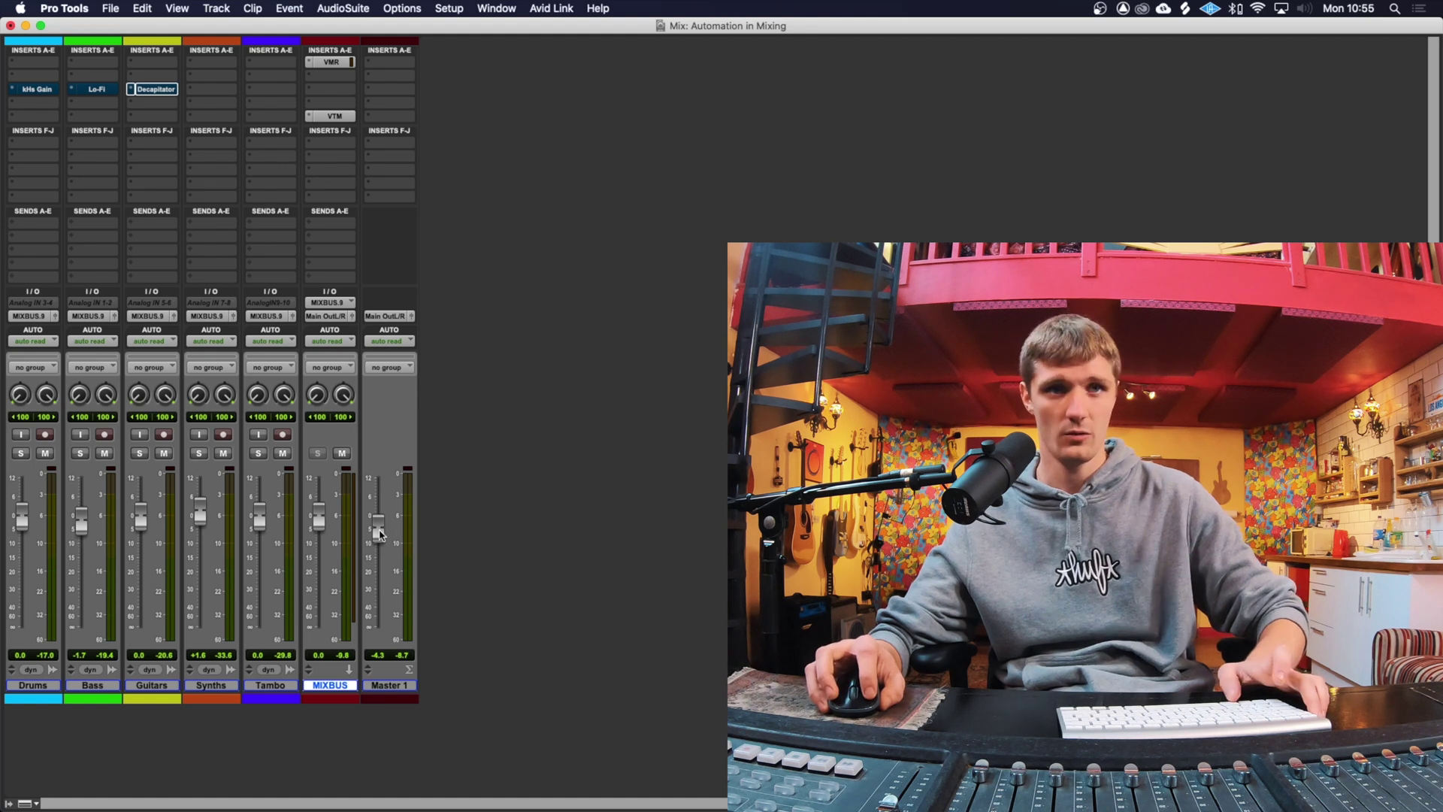